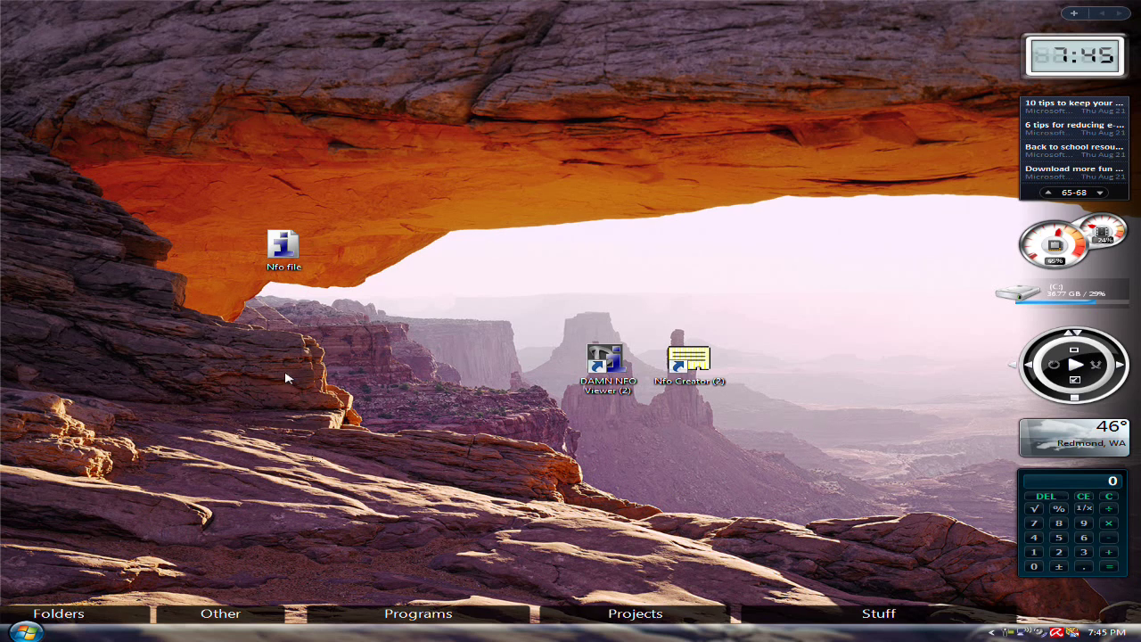
Launch Firefox from the top dock on the Vista desktop, opening the YouTube home page
mouse_move(264, 4)
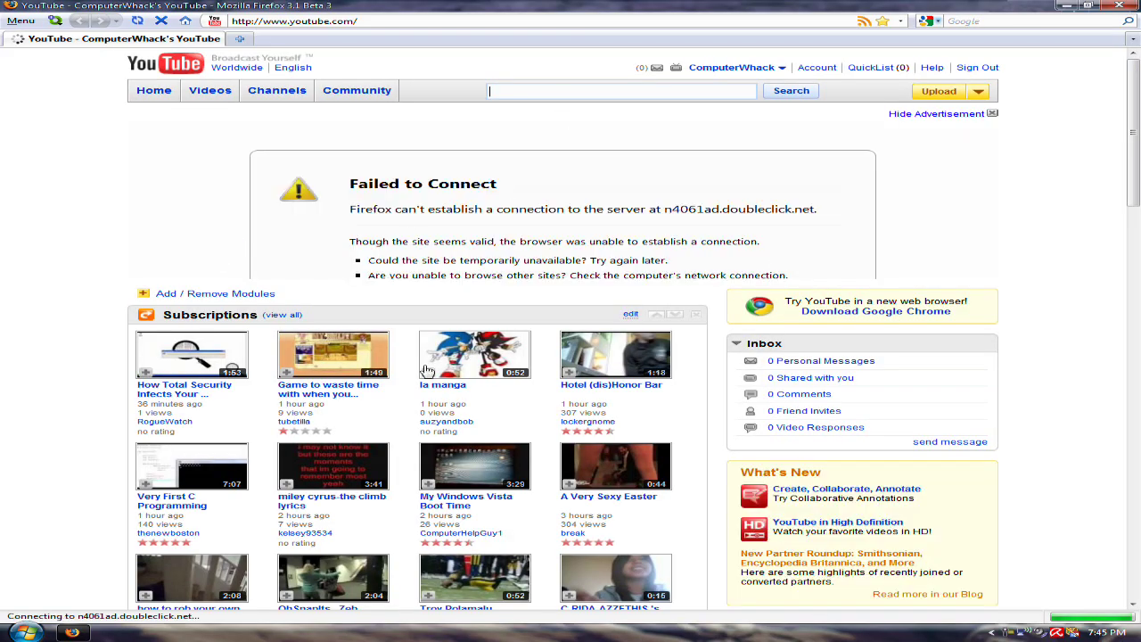
Google 'nfo creator' and open the CNET Download.com page for NFO Creator 3.5.2
click(986, 20)
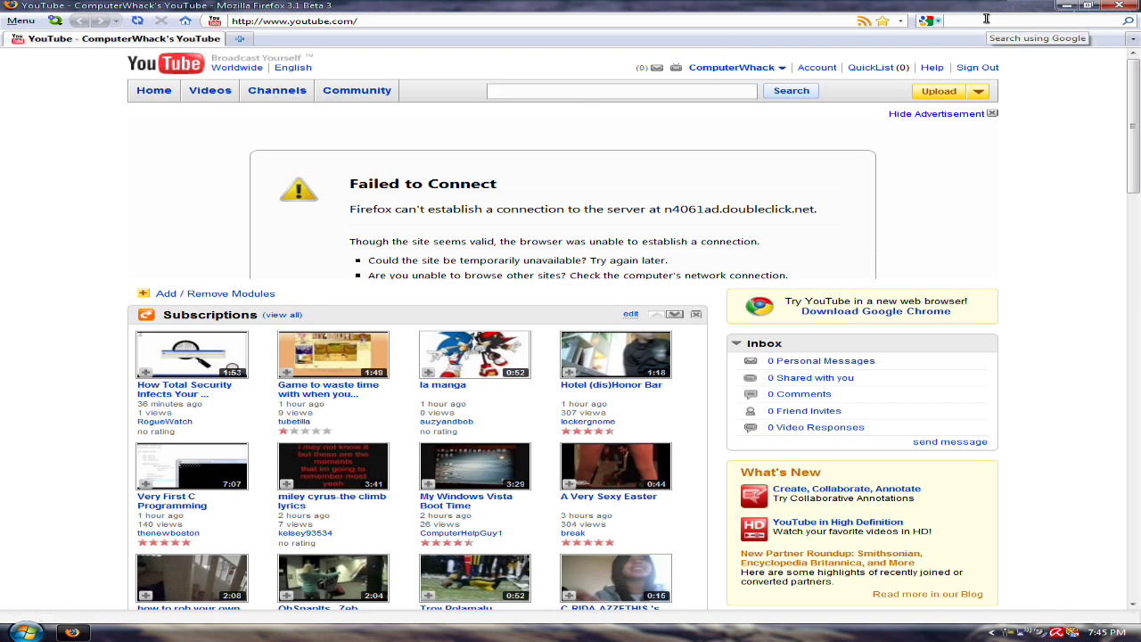
text(nfo c)
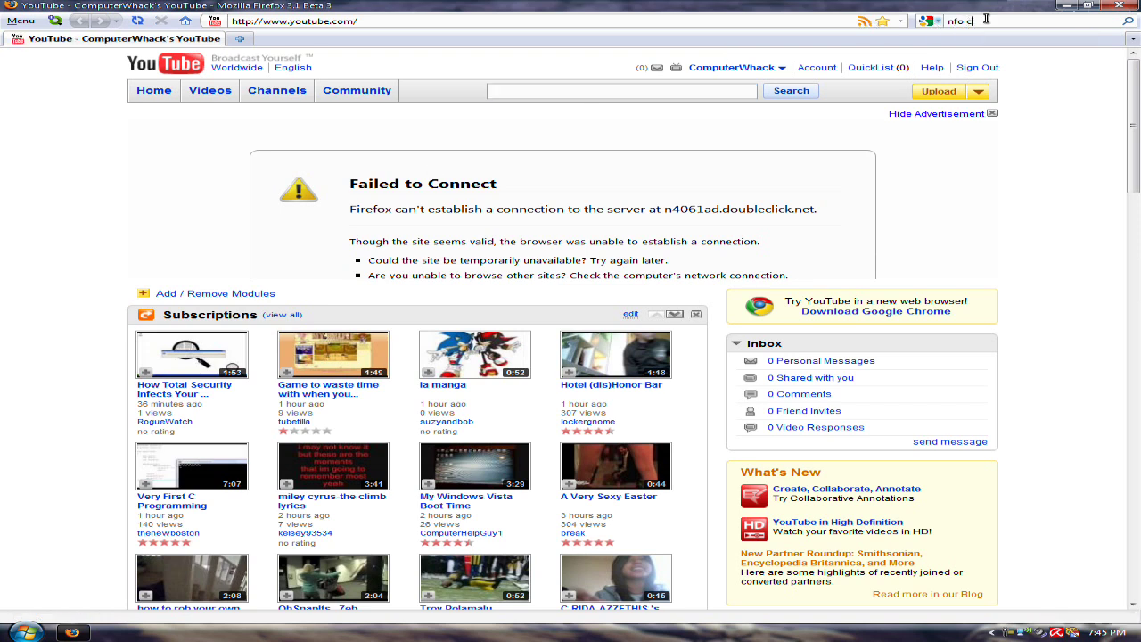
text(reator)
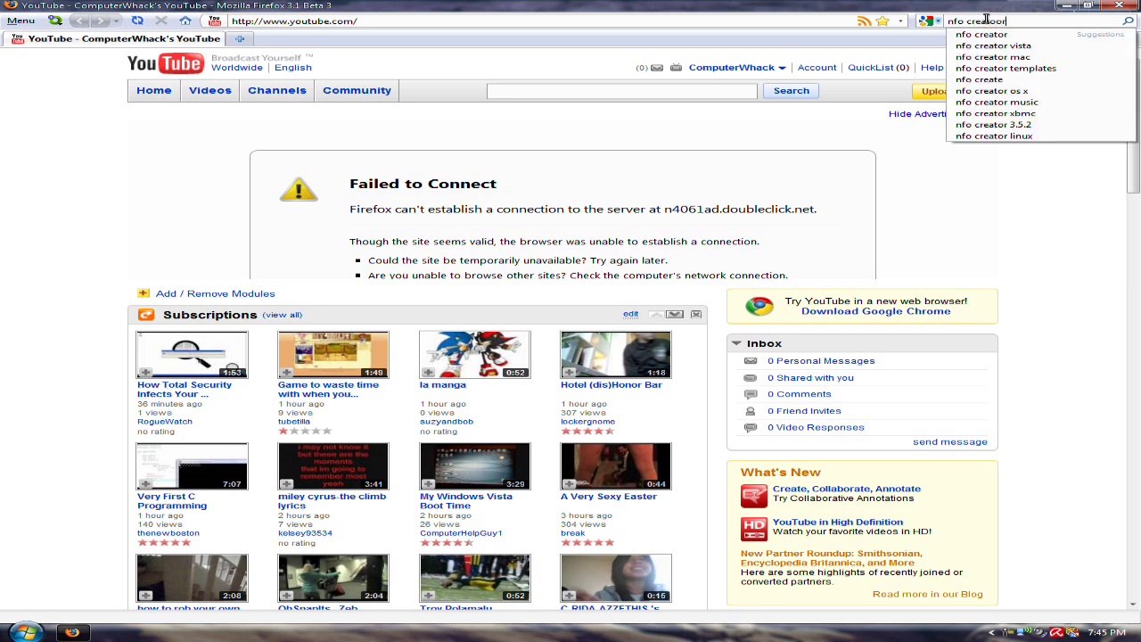
key(Return)
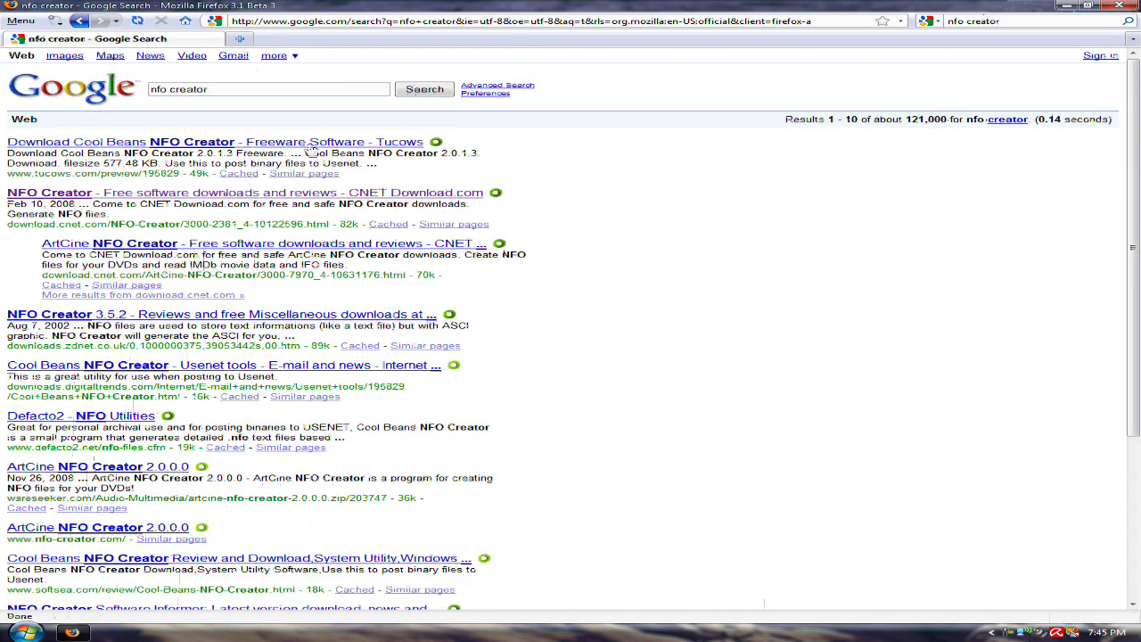
click(122, 196)
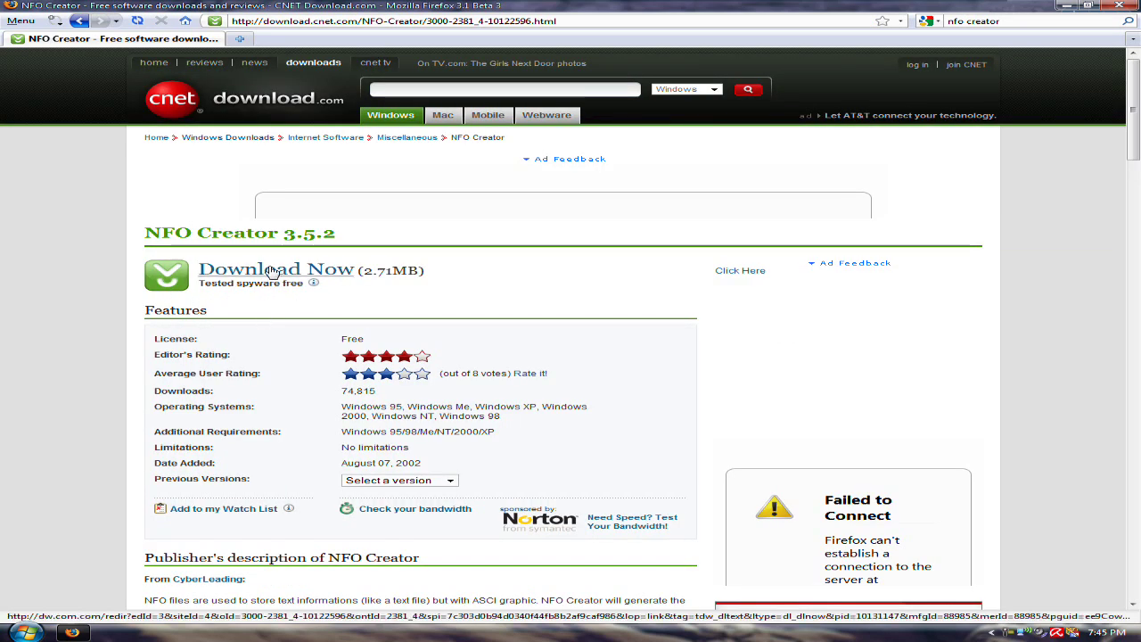
Download and save NFOCreator.EXE, canceling the duplicate NFOCreator(2).EXE download
click(272, 271)
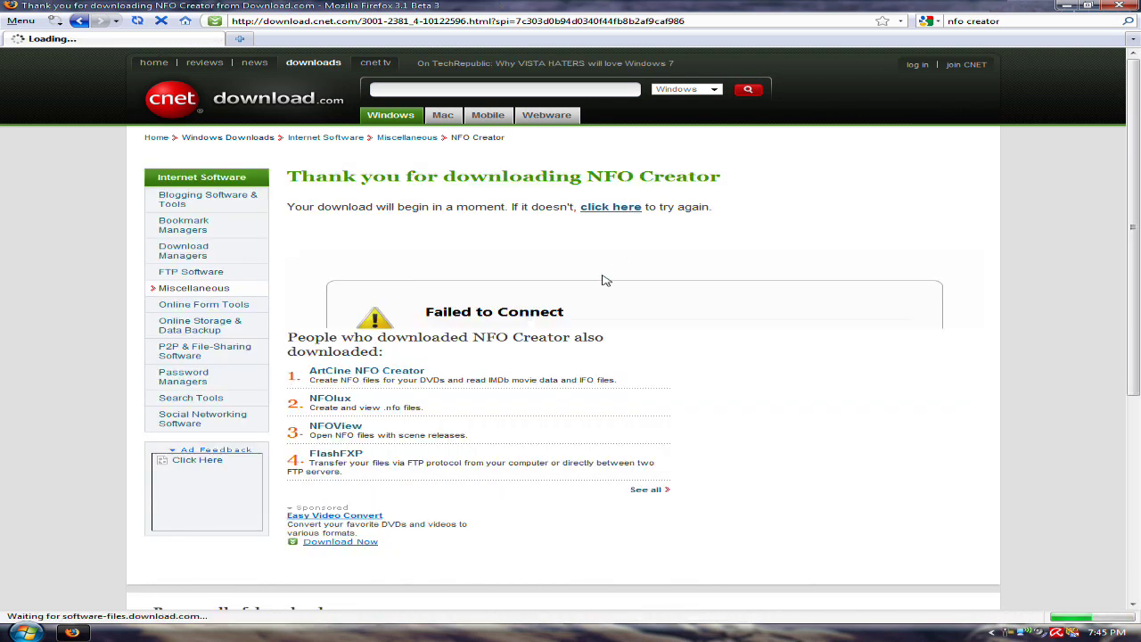
key(Return)
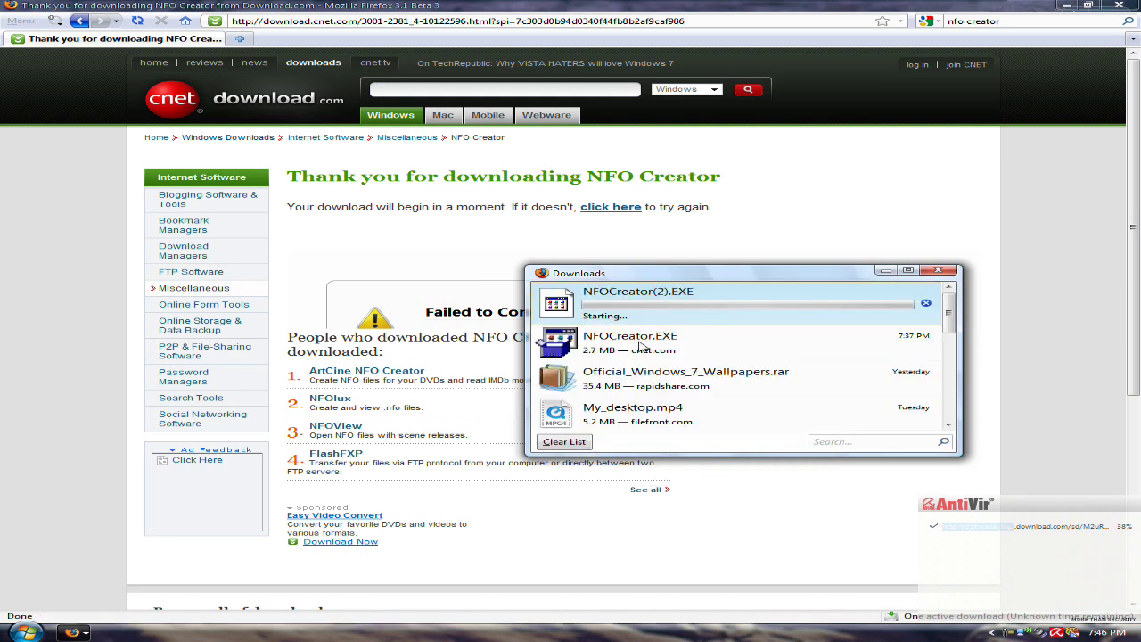
click(925, 303)
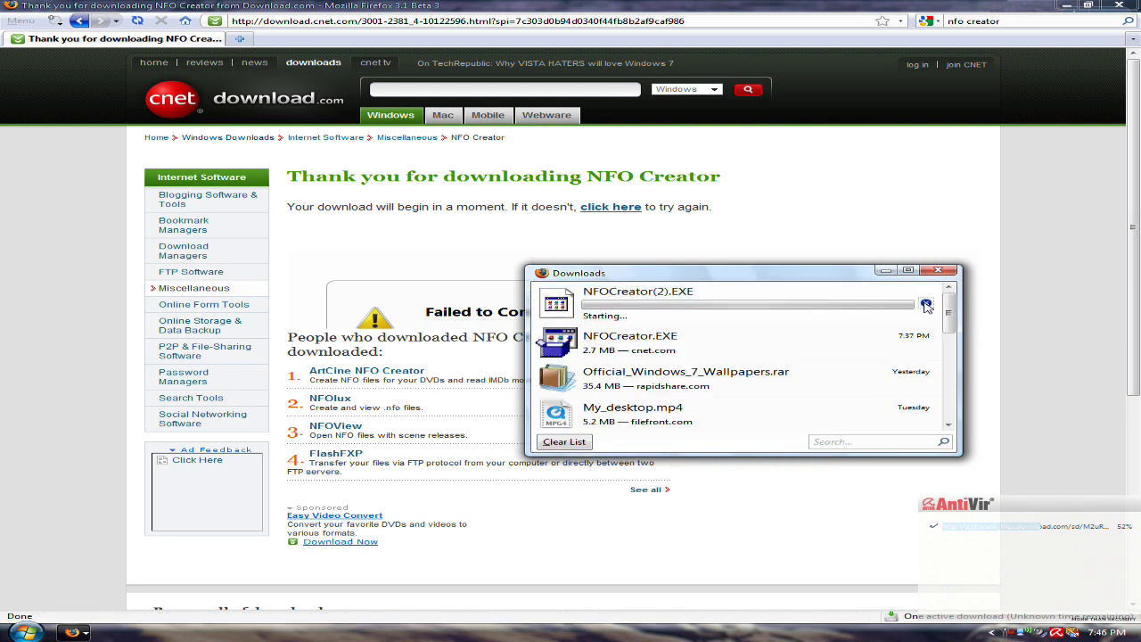
Run the saved NFOCreator.EXE installer, confirming the Open and Run security prompts
double_click(604, 339)
key(Return)
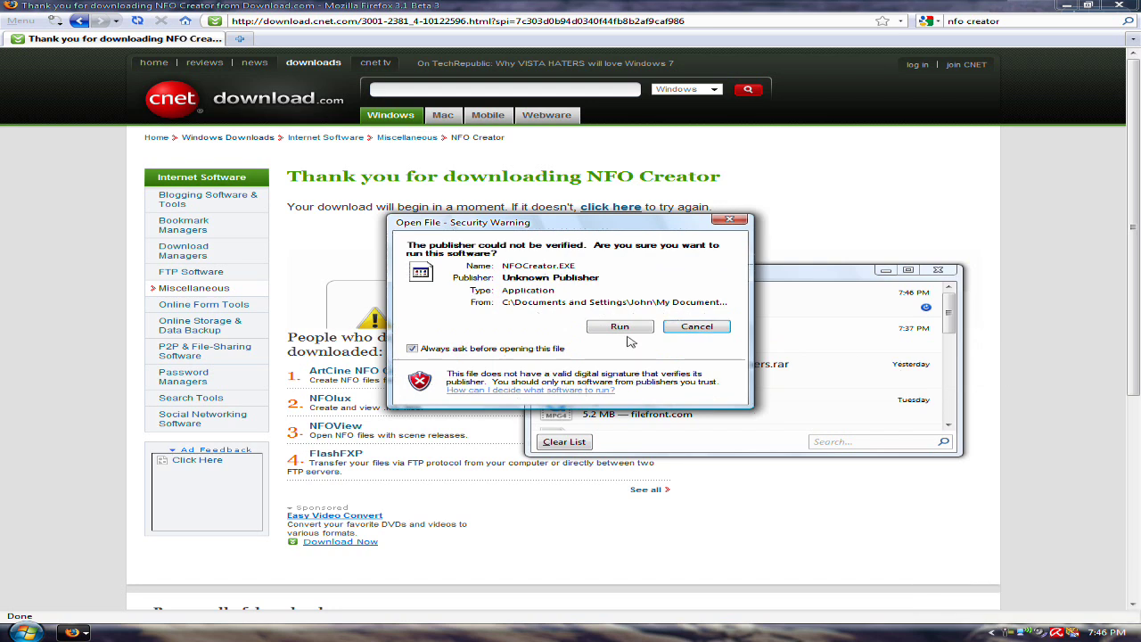
key(Return)
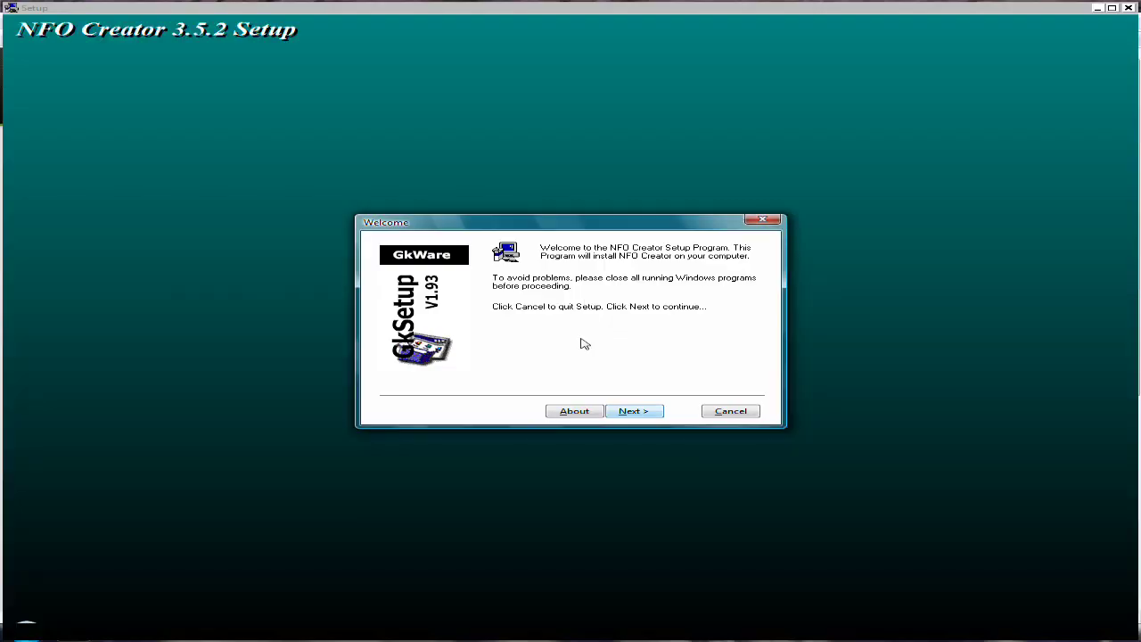
Install NFO Creator 3.5.2 with default folders, launch it, and close Firefox's downloads window
click(634, 411)
click(638, 411)
click(637, 411)
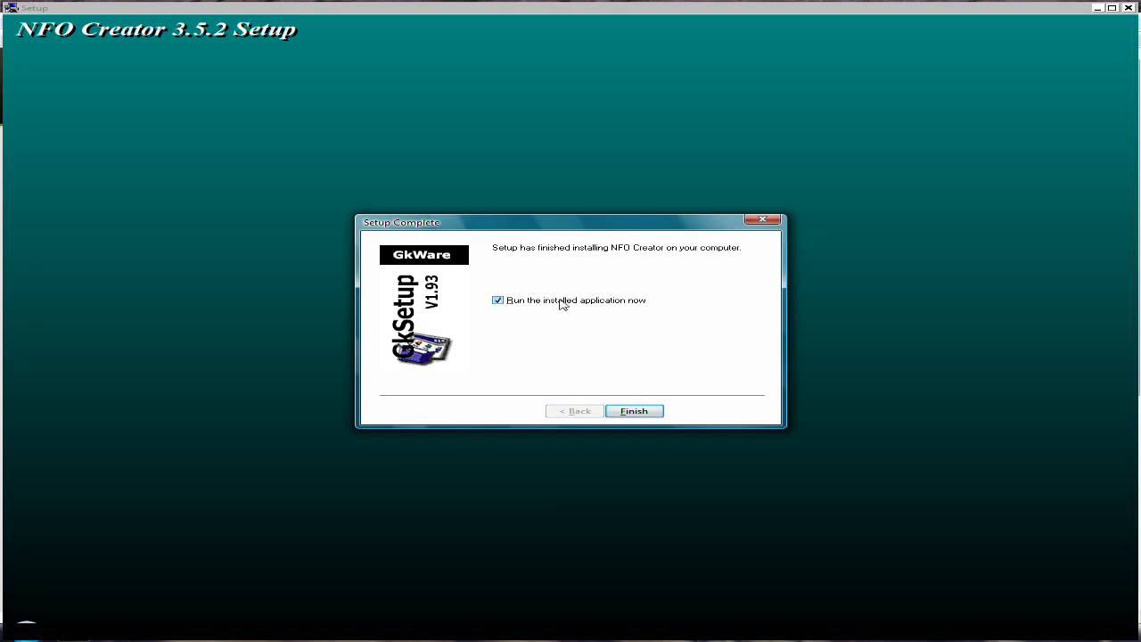
click(630, 411)
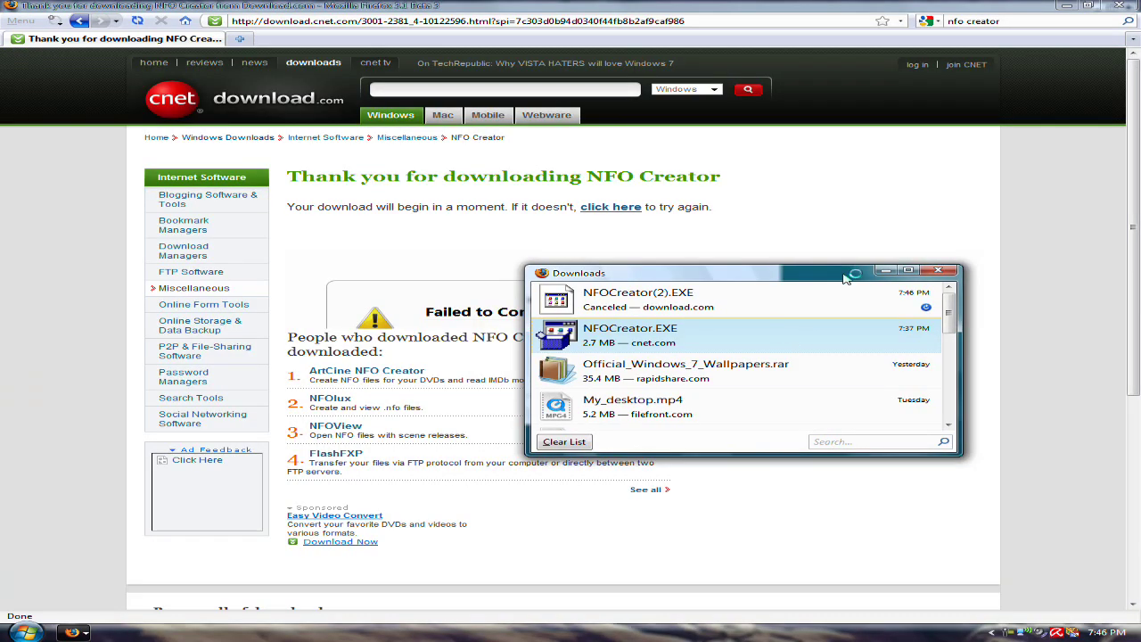
click(938, 269)
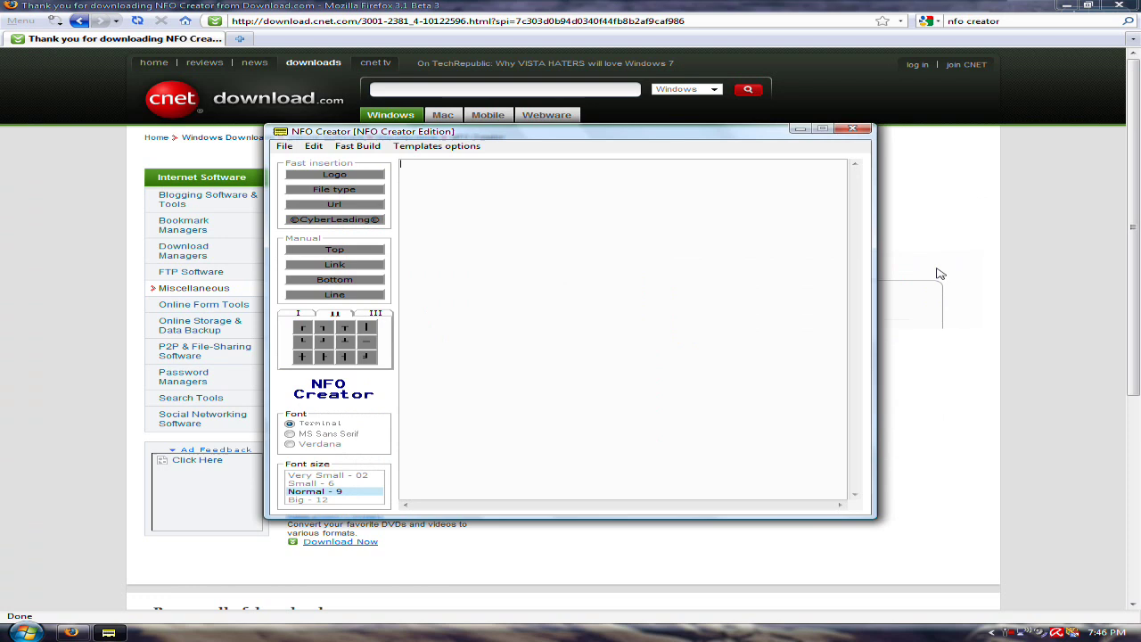
Insert the logo header at Normal - 9 size and retitle it 'Computerwhack'
click(1066, 6)
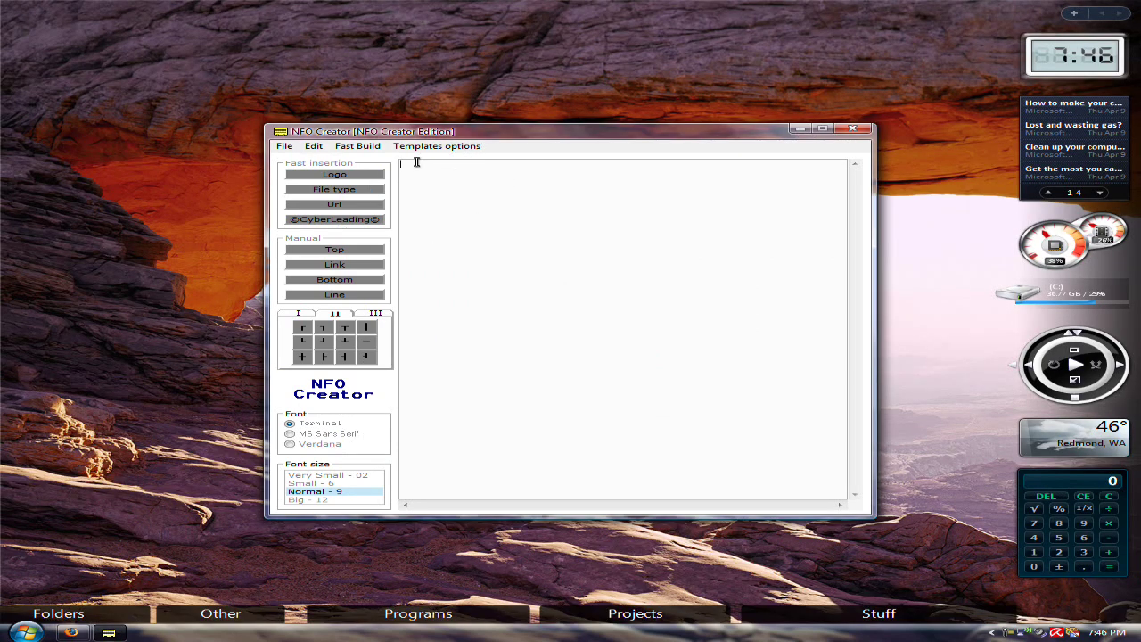
click(333, 176)
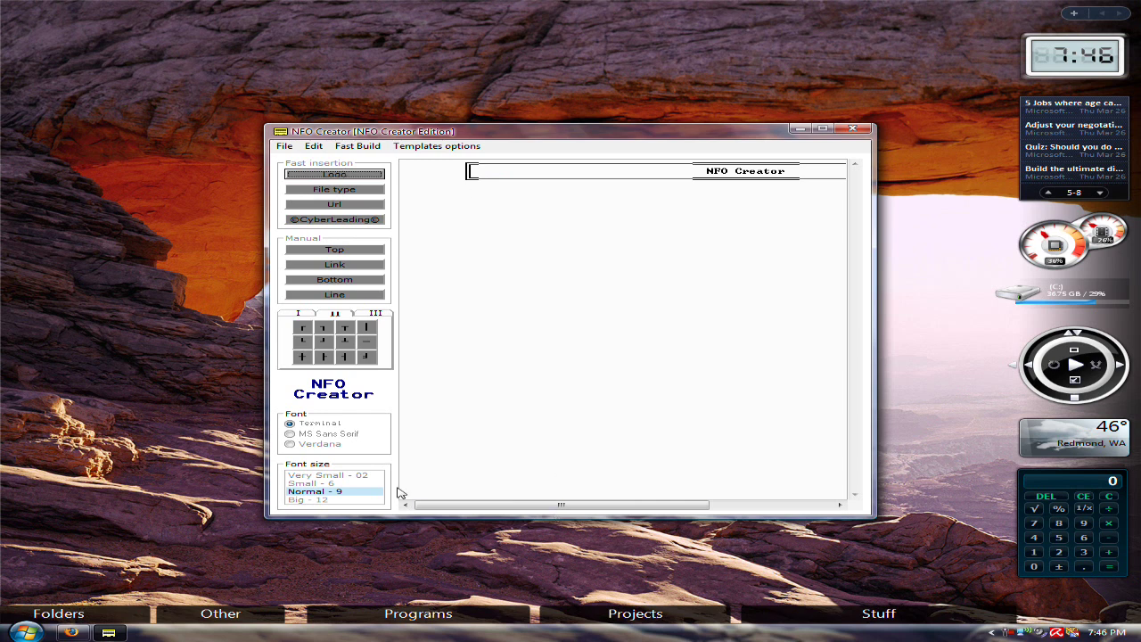
click(344, 482)
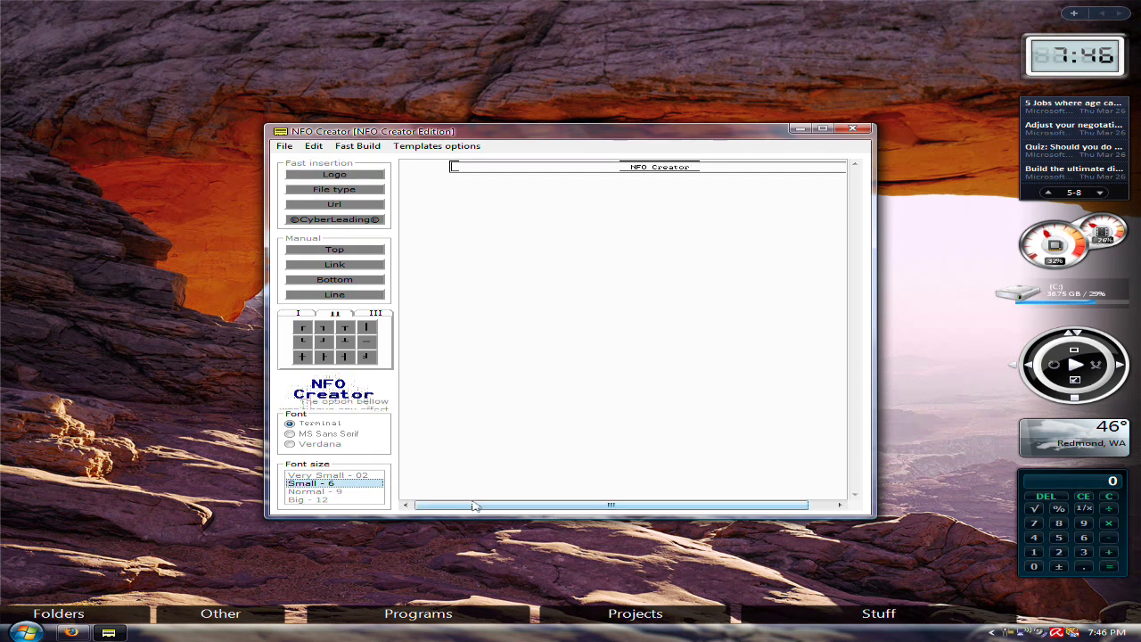
key(Down)
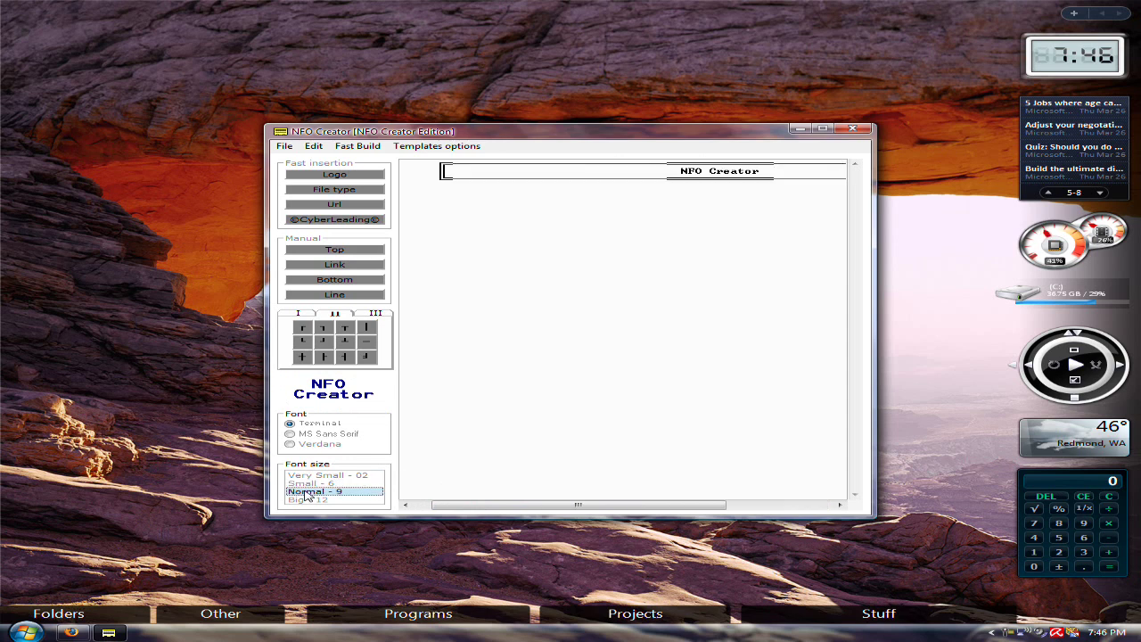
drag(506, 509, 558, 508)
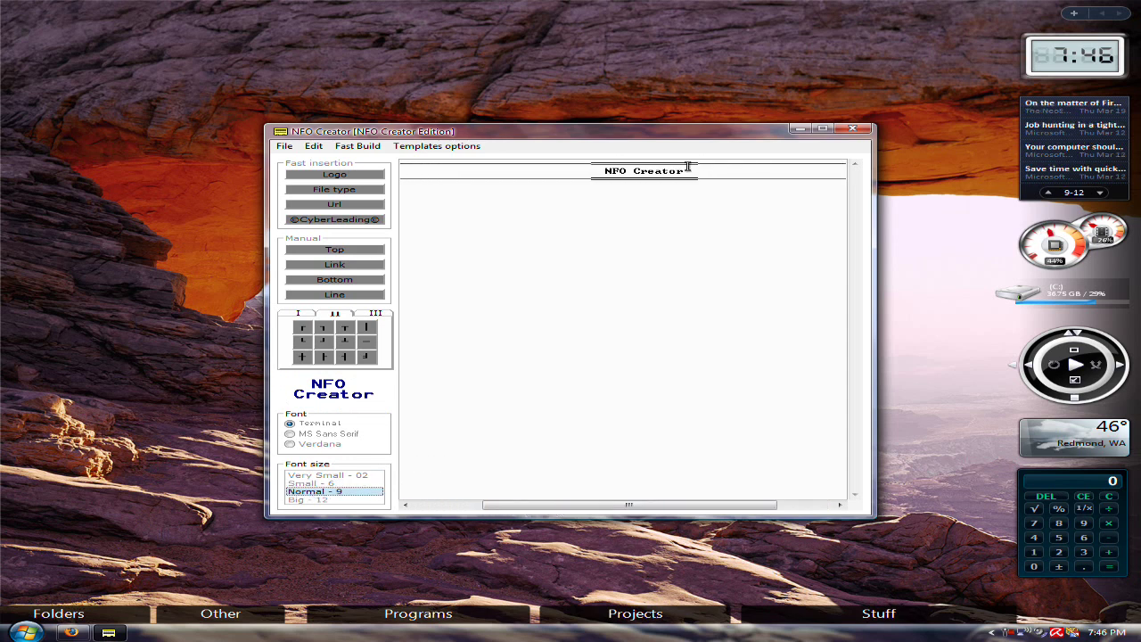
drag(687, 168, 615, 169)
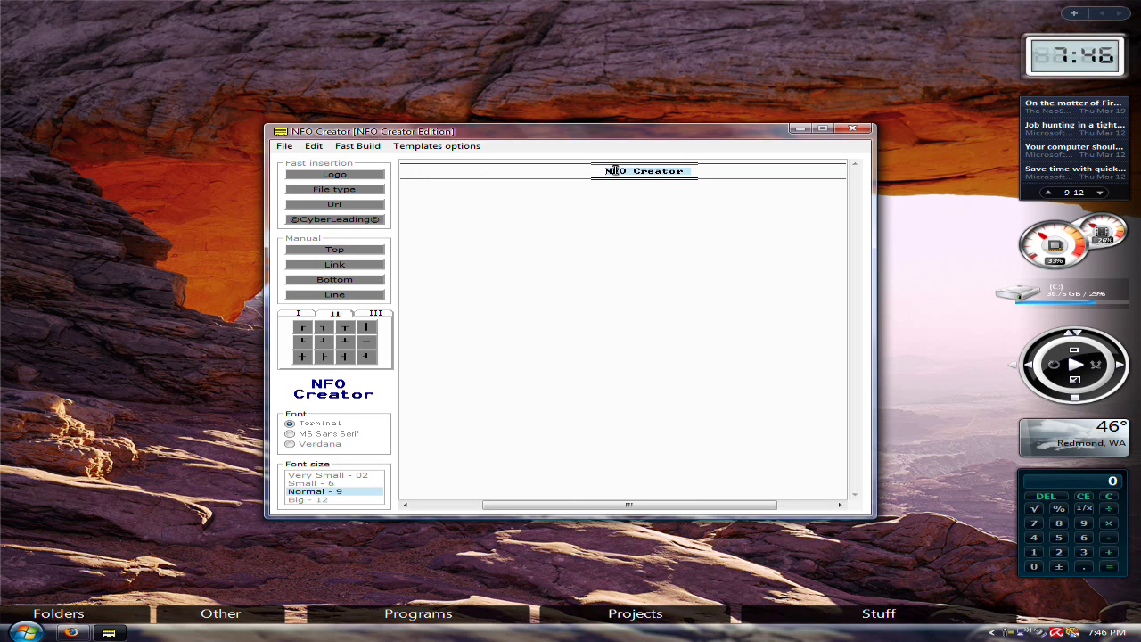
text(Compute)
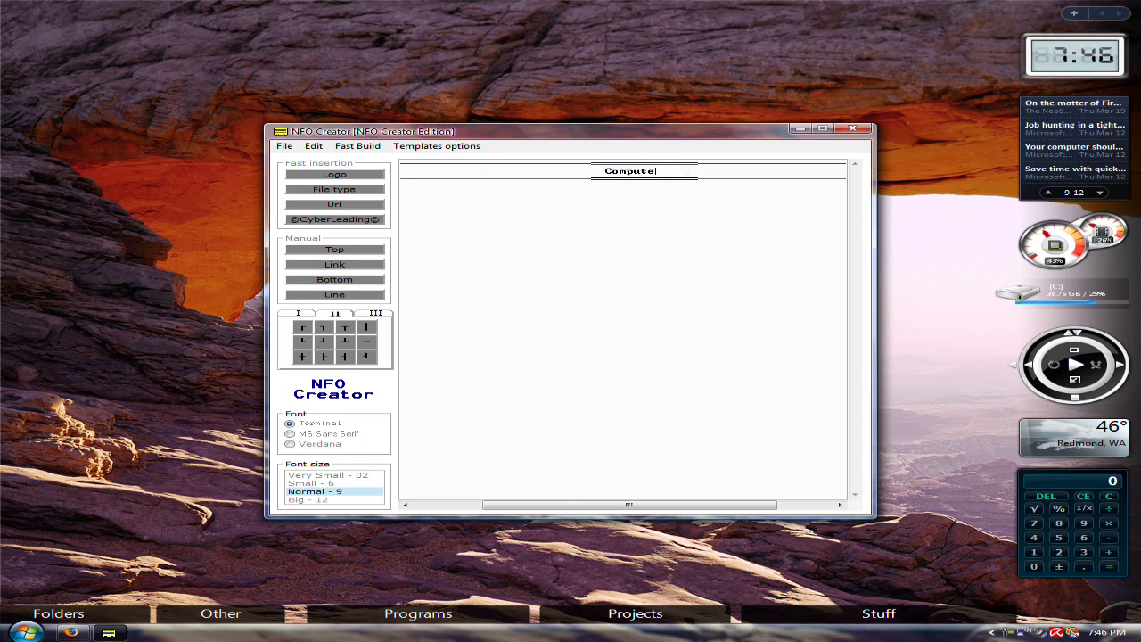
text(rwhack)
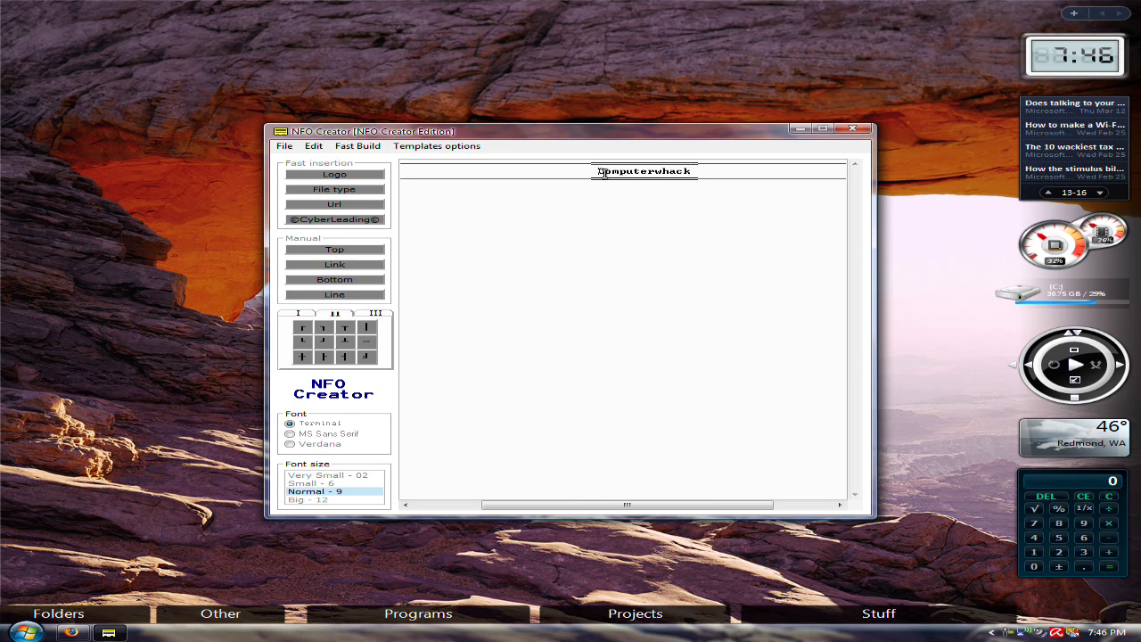
Insert the release and video info template starting on line 2
click(571, 256)
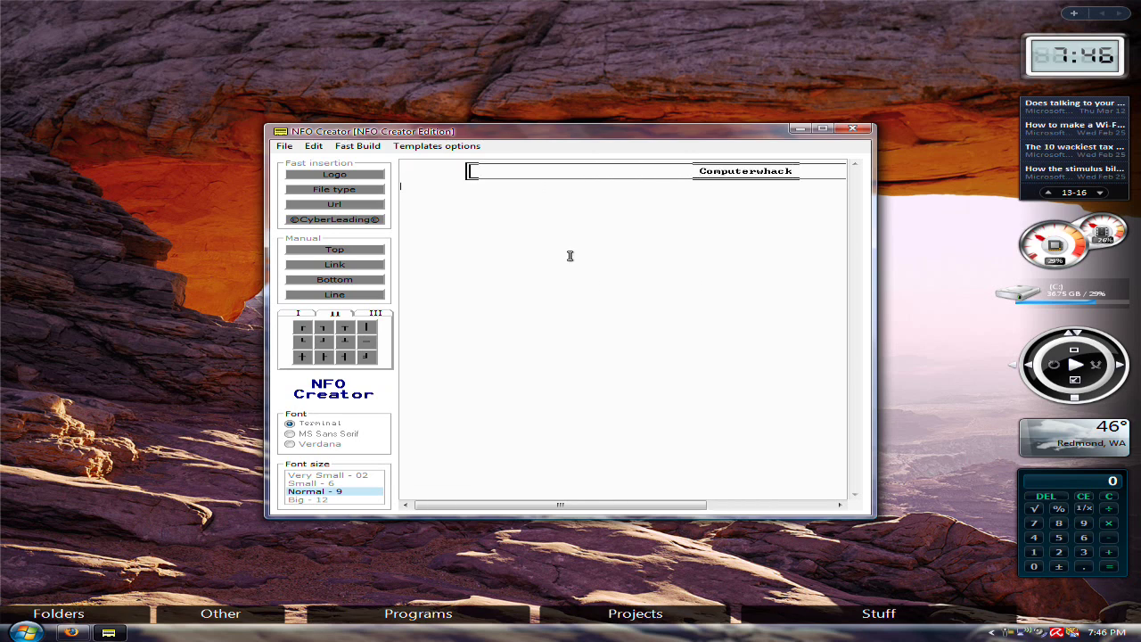
click(353, 190)
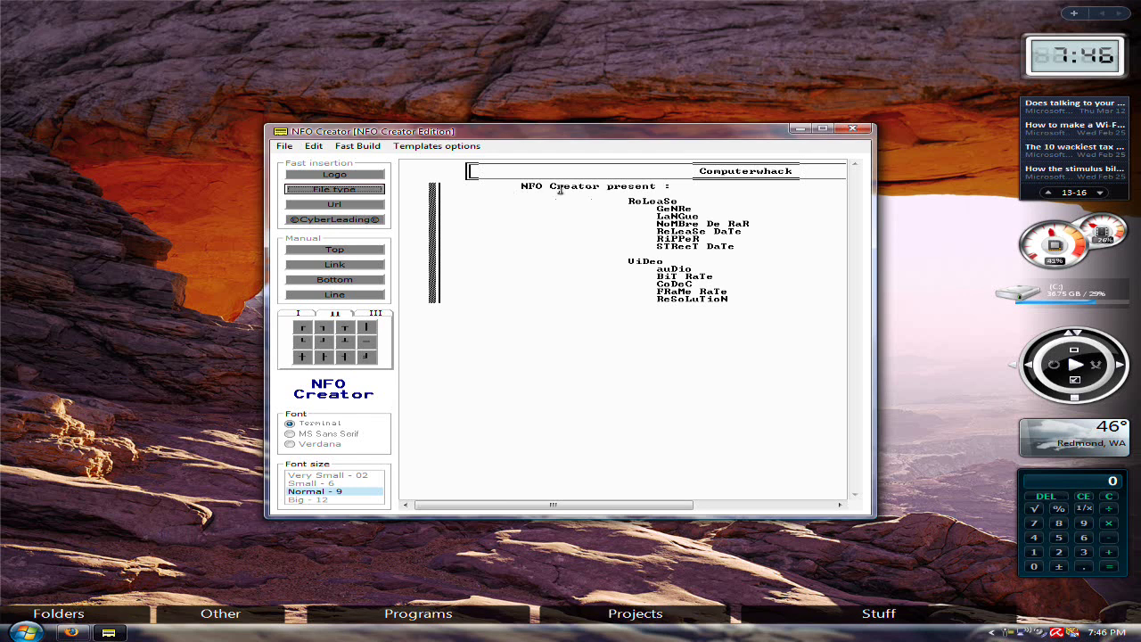
click(632, 202)
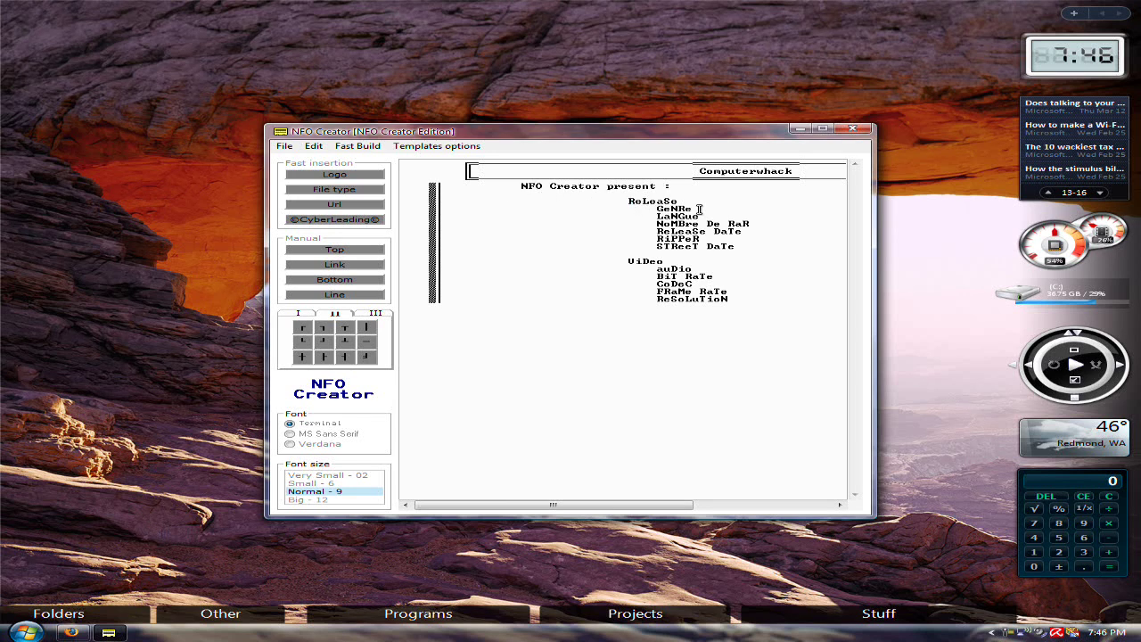
Replace the GeNRe entry with '5.1' and the auDio entry with '1. Open'
drag(700, 210, 647, 208)
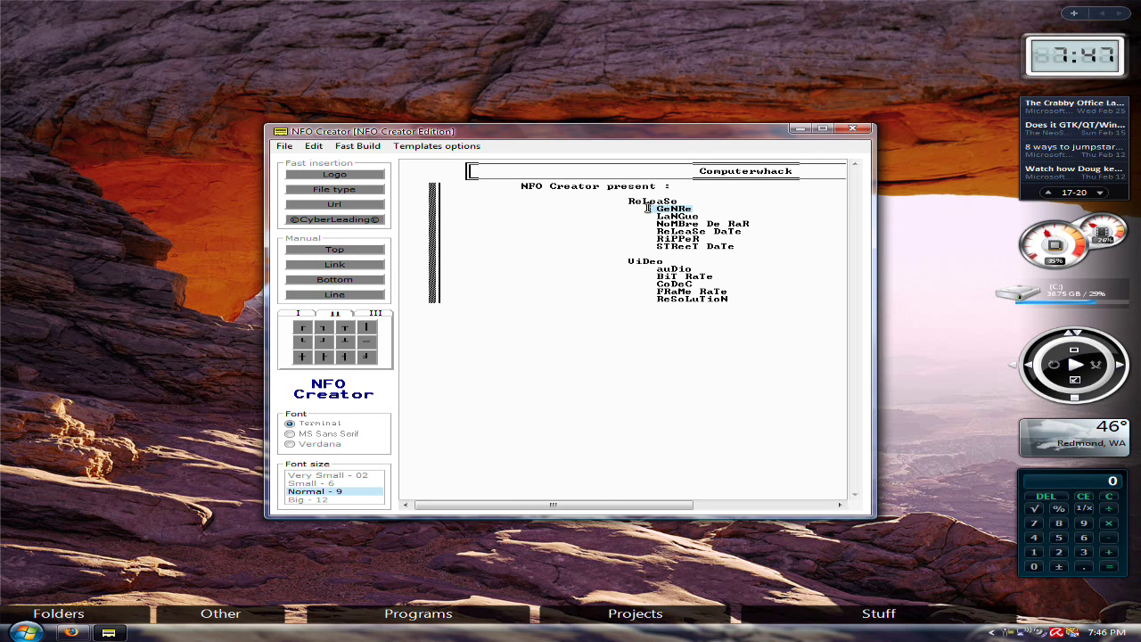
text(5.1)
double_click(693, 217)
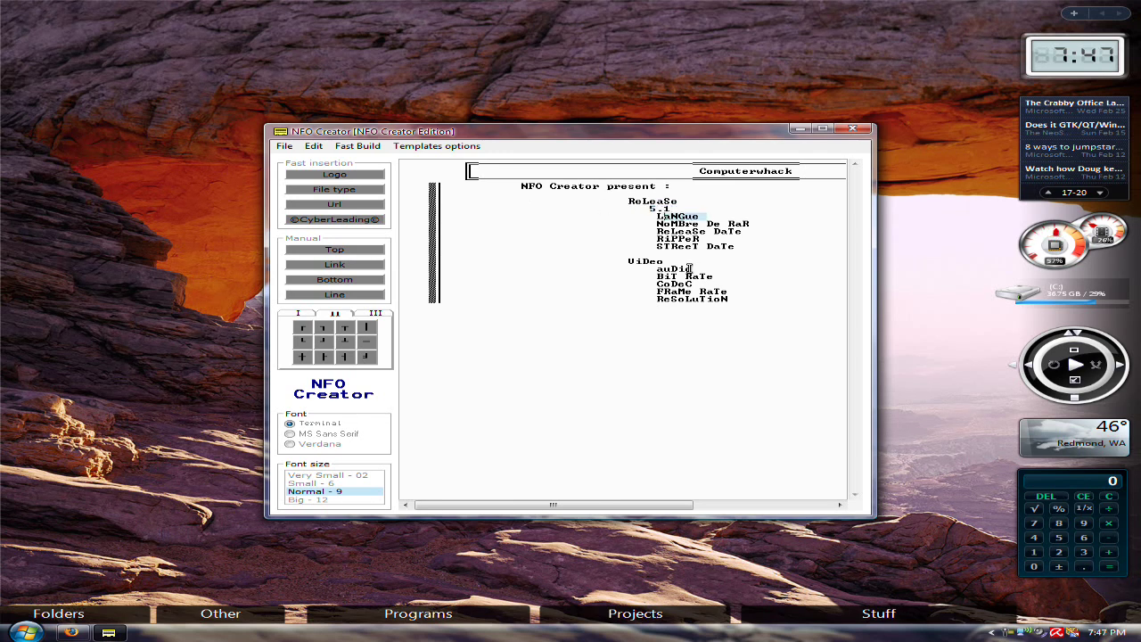
drag(694, 269, 655, 269)
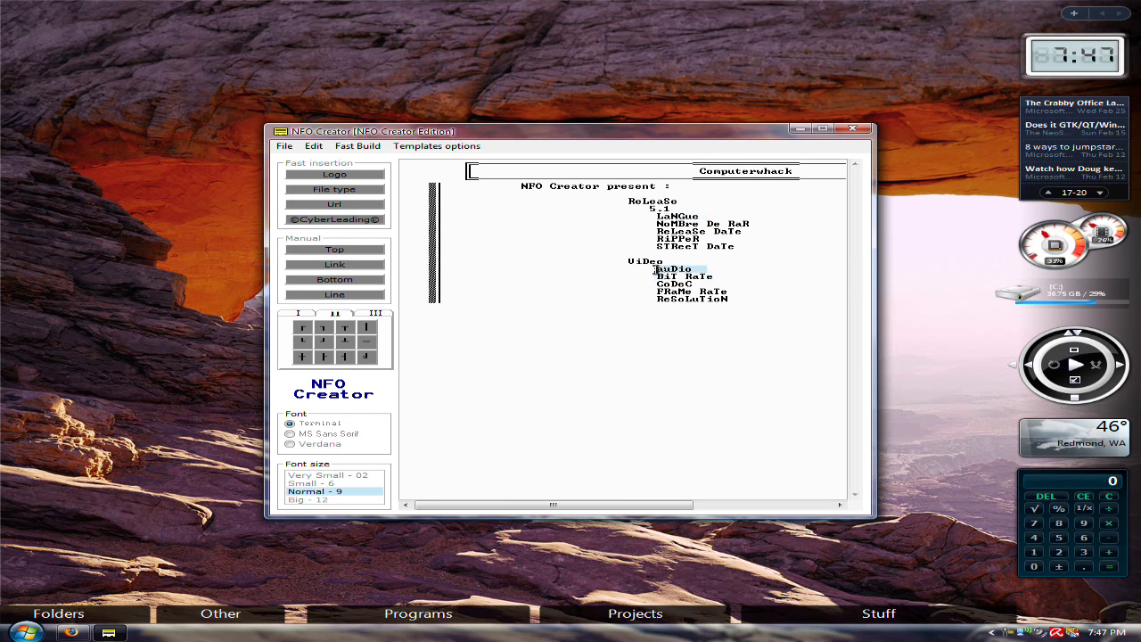
text(1. Open)
key(Return)
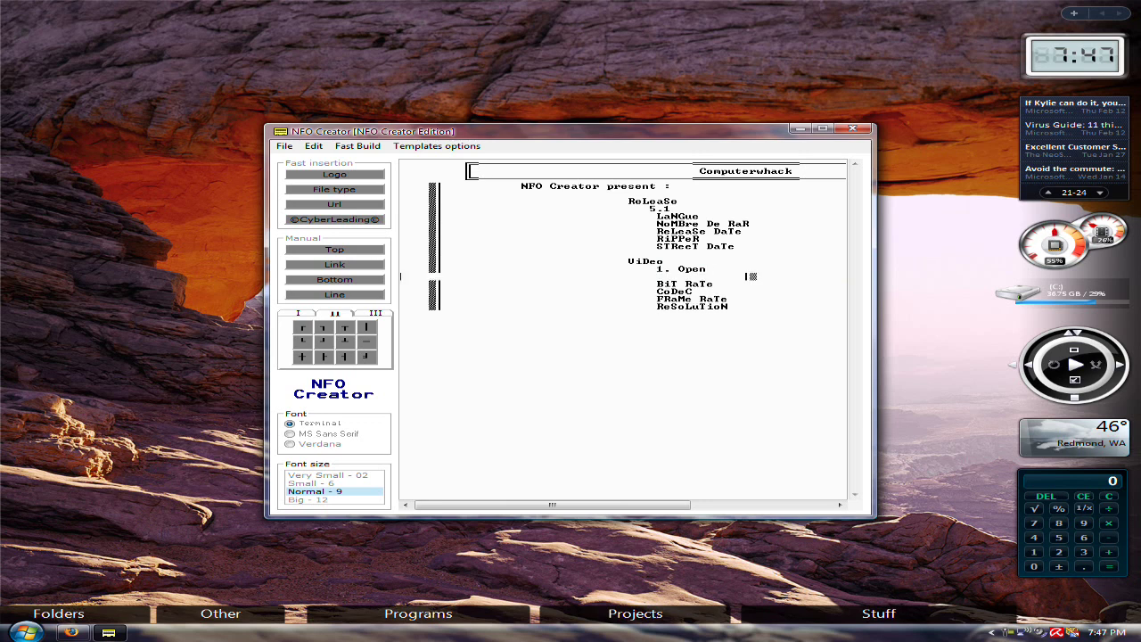
key(BackSpace)
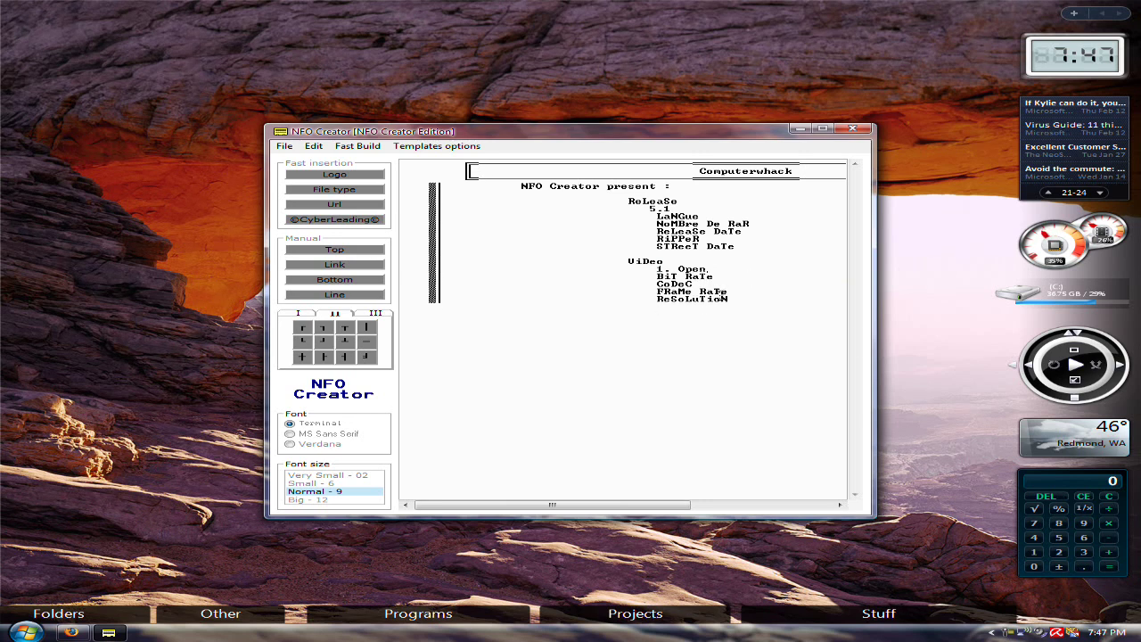
click(363, 207)
drag(549, 506, 588, 506)
drag(719, 345, 543, 345)
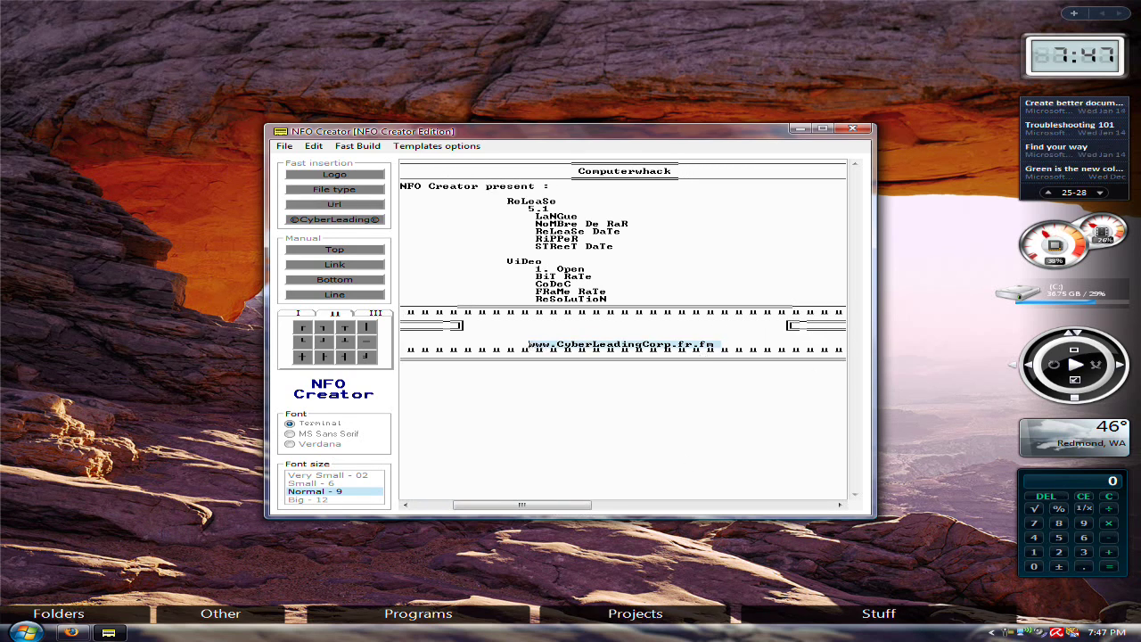
text(www.Compu)
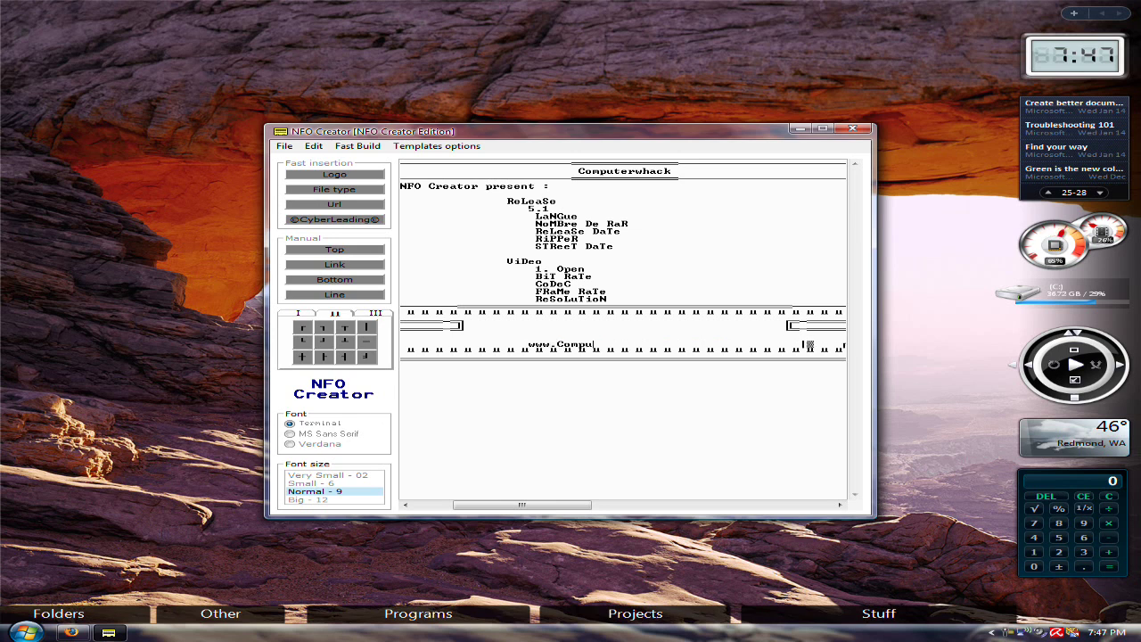
key(BackSpace)
key(BackSpace)
key(BackSpace)
key(BackSpace)
key(BackSpace)
text(Youtube.com/Megabytetv)
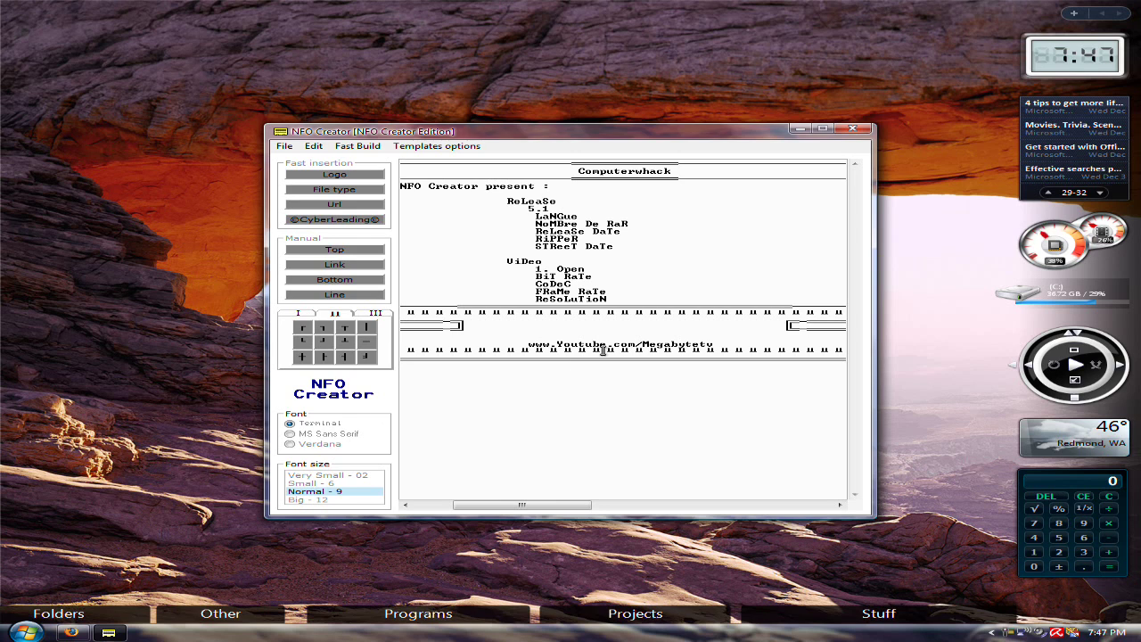
click(476, 385)
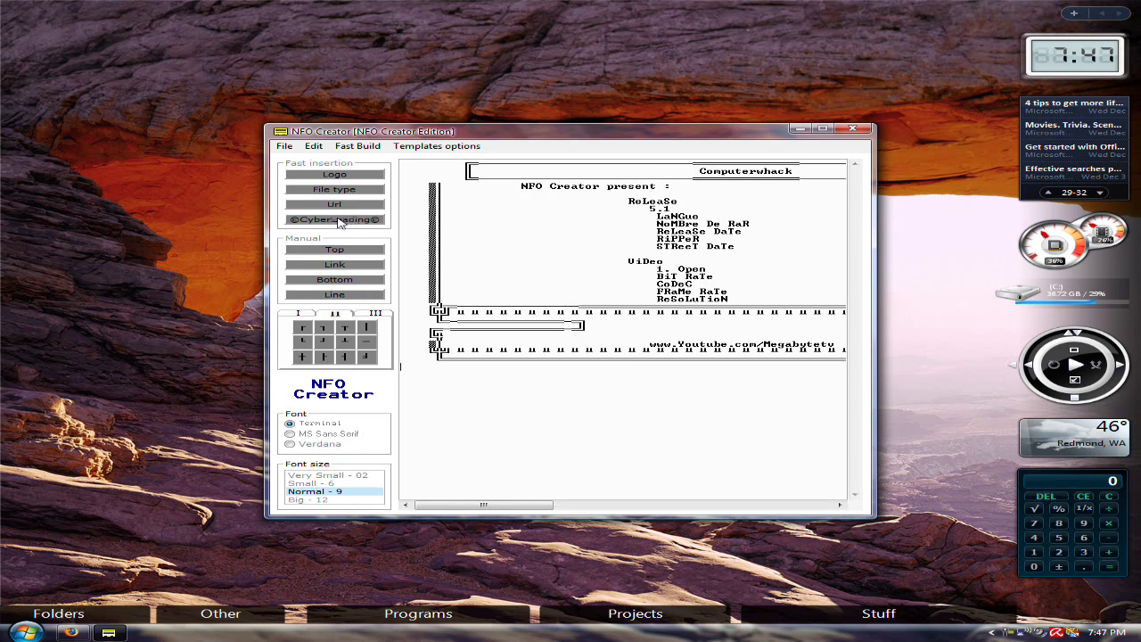
click(339, 221)
drag(470, 506, 509, 507)
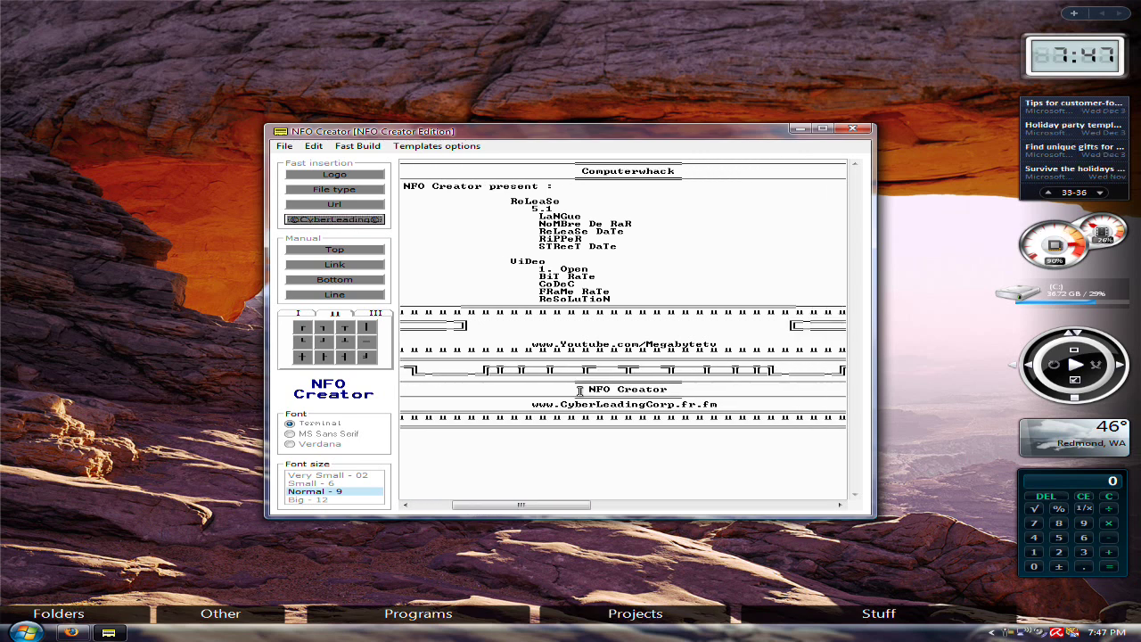
drag(580, 391, 517, 407)
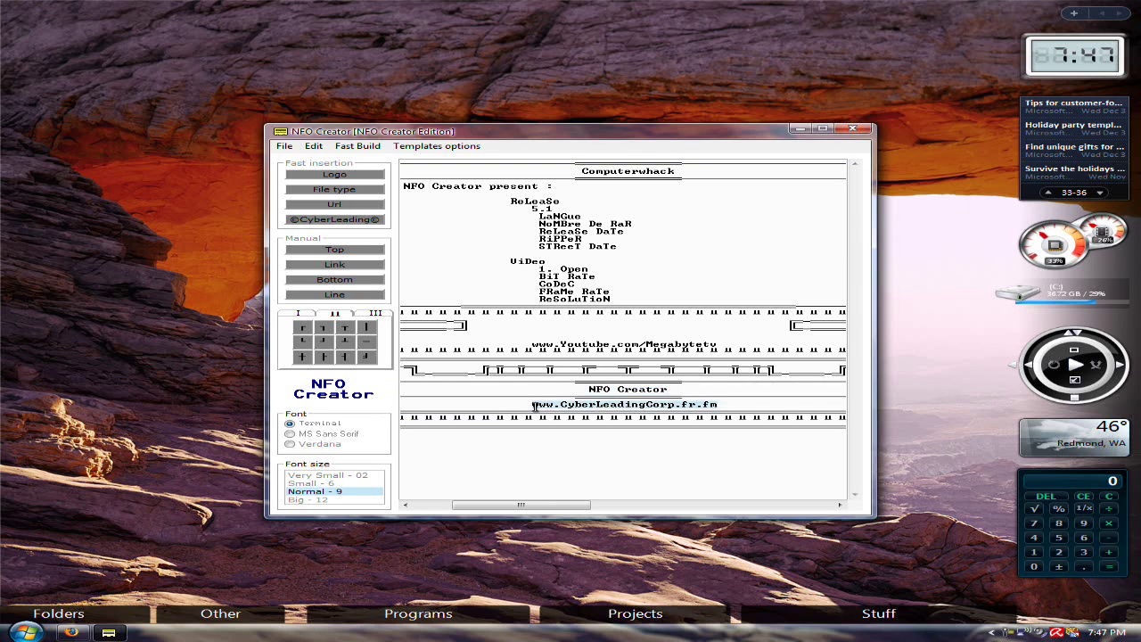
click(371, 331)
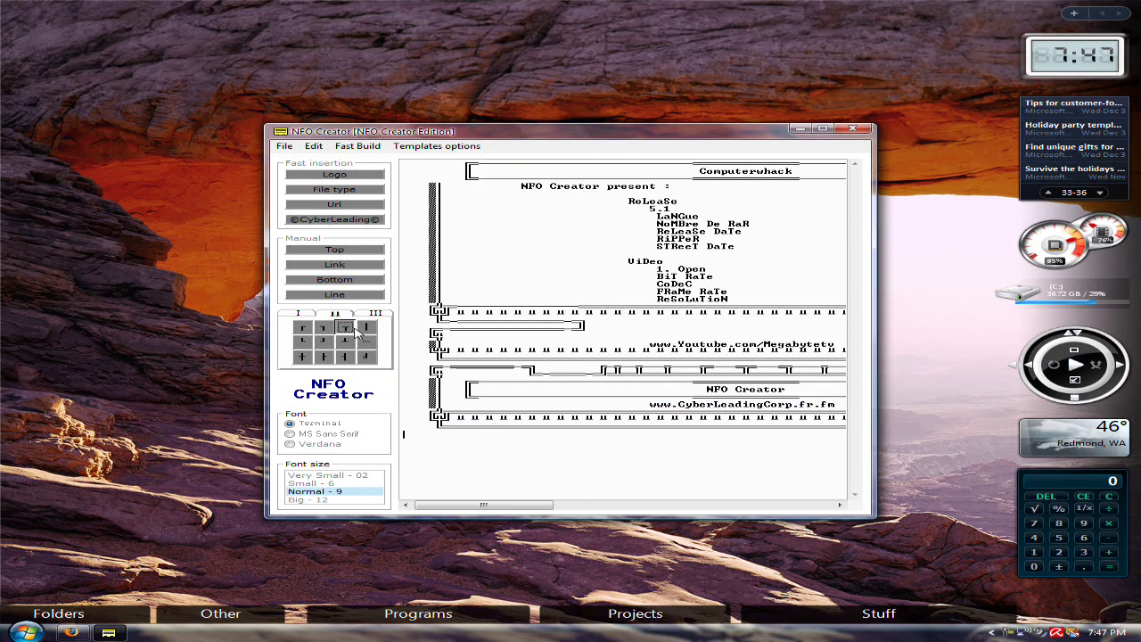
Append a bottom row of box-drawing, double-line and light and dark shaded block characters
click(303, 329)
click(323, 328)
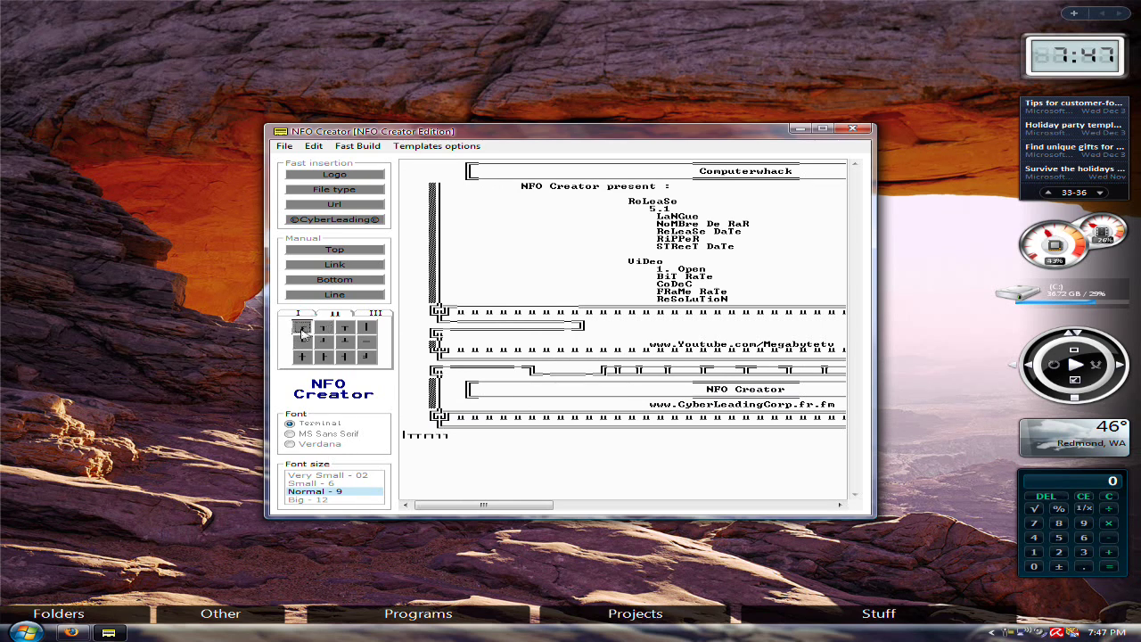
click(322, 328)
click(335, 313)
click(344, 328)
click(344, 328)
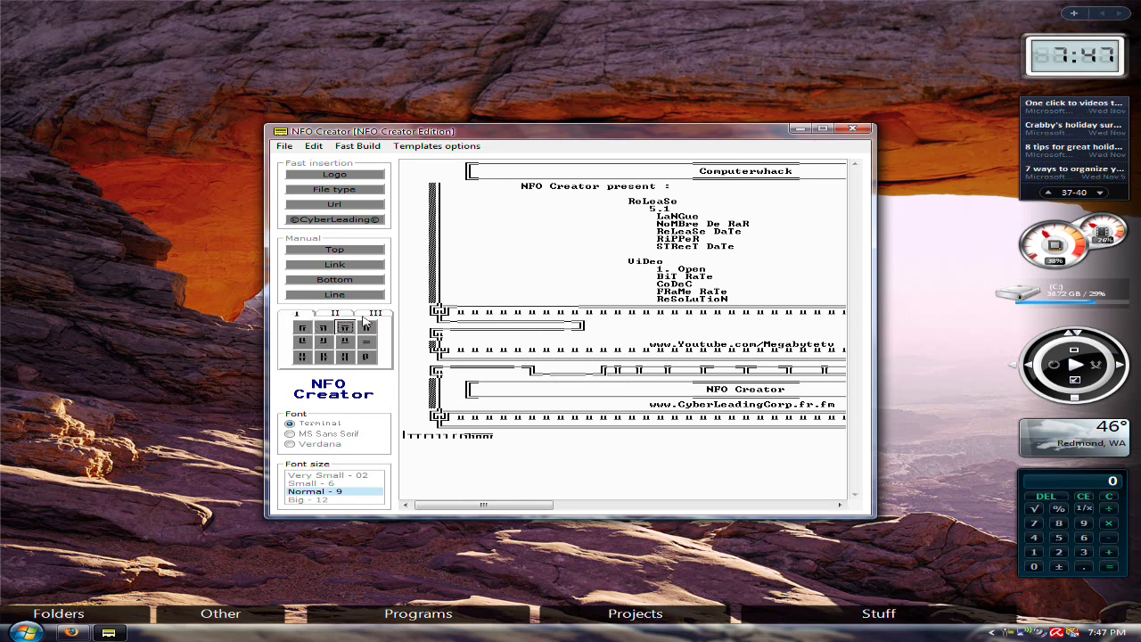
click(375, 313)
click(344, 329)
click(311, 329)
click(312, 329)
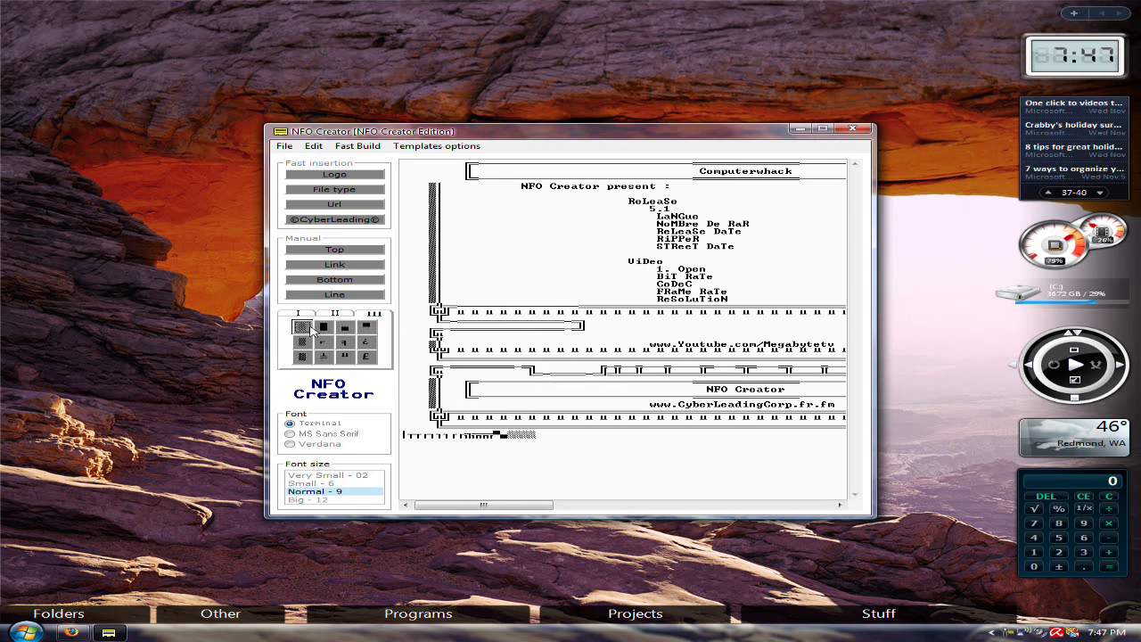
click(311, 329)
click(304, 357)
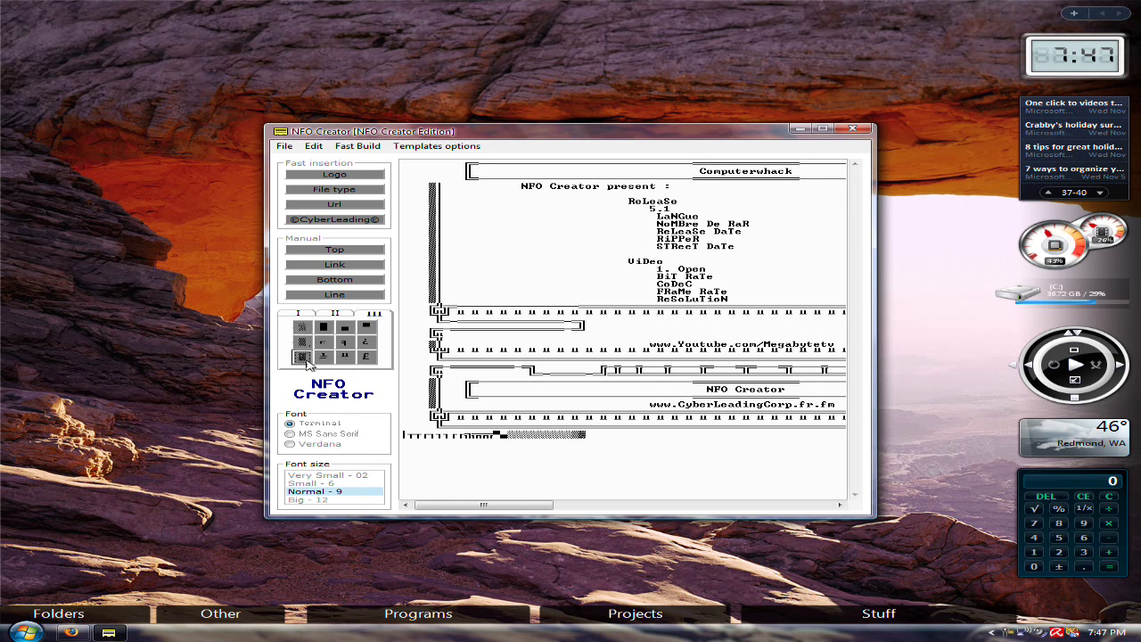
click(304, 358)
Add a vertical frame line plus bottom and link border rows below the text
click(308, 294)
click(321, 296)
click(326, 296)
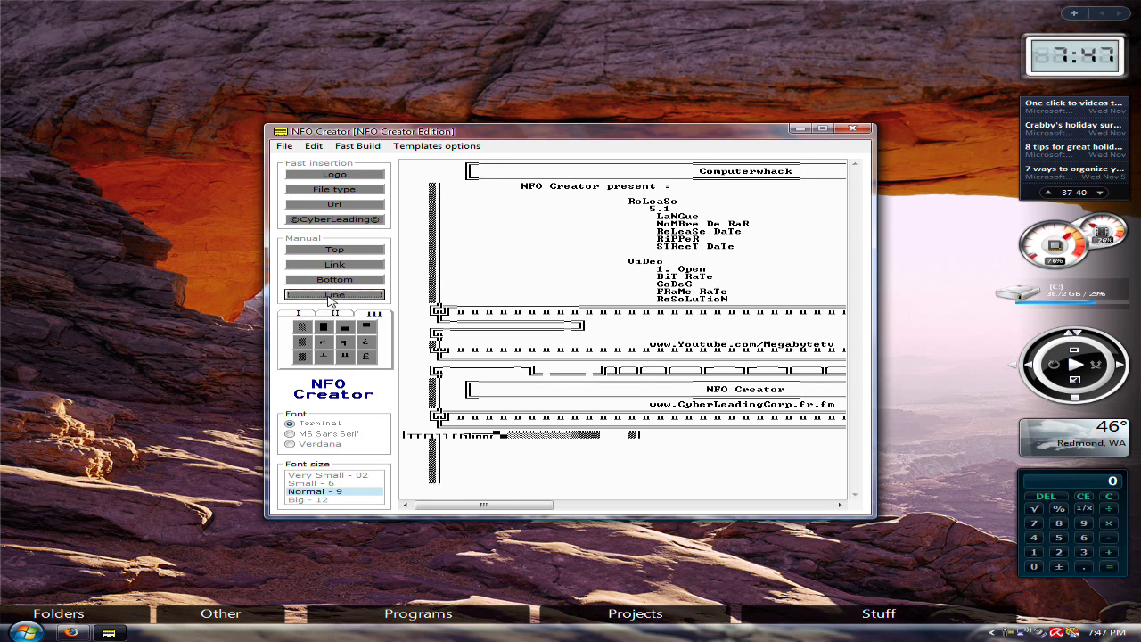
click(330, 297)
click(330, 297)
click(330, 297)
click(348, 280)
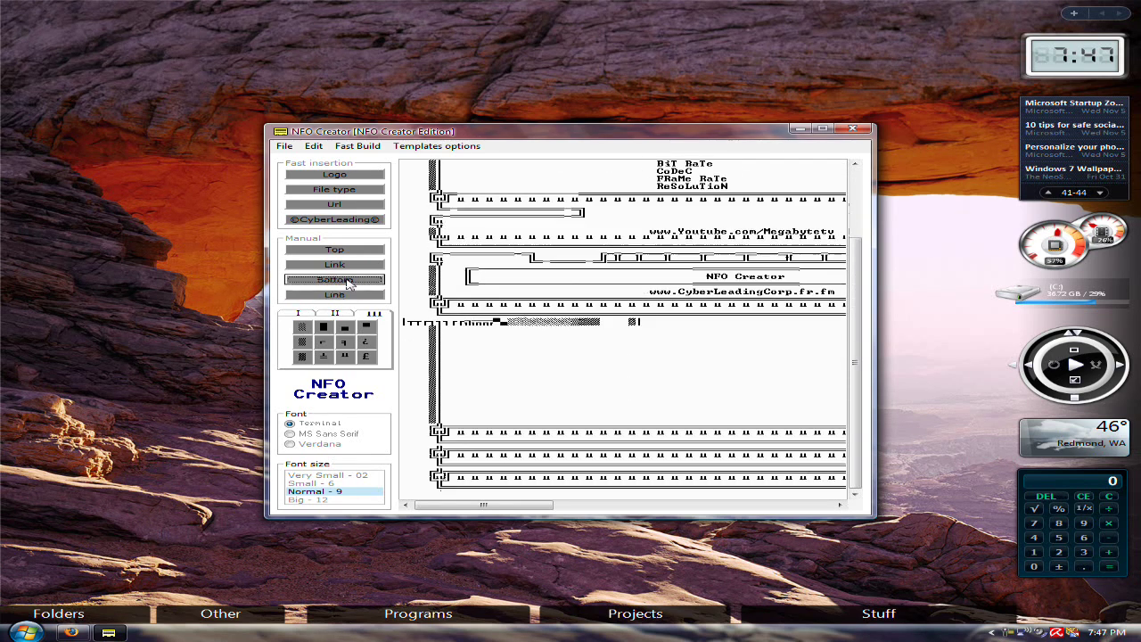
click(350, 271)
click(352, 270)
click(353, 270)
click(353, 269)
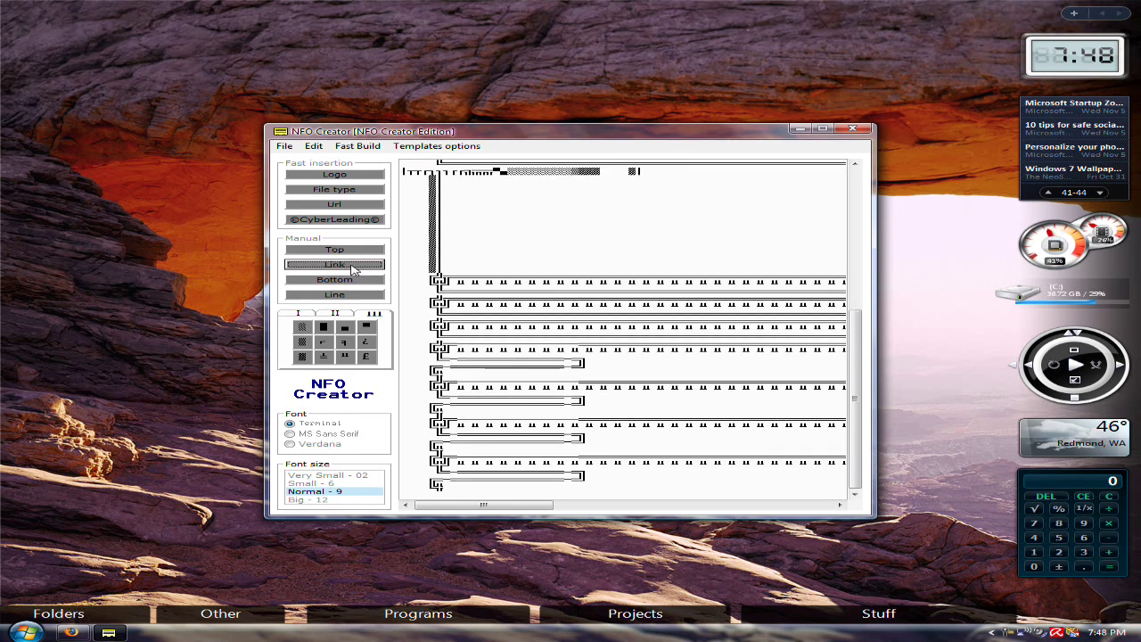
Add top border rows, then quit NFO Creator and confirm the Quit prompt
click(342, 250)
click(341, 251)
click(341, 251)
click(342, 251)
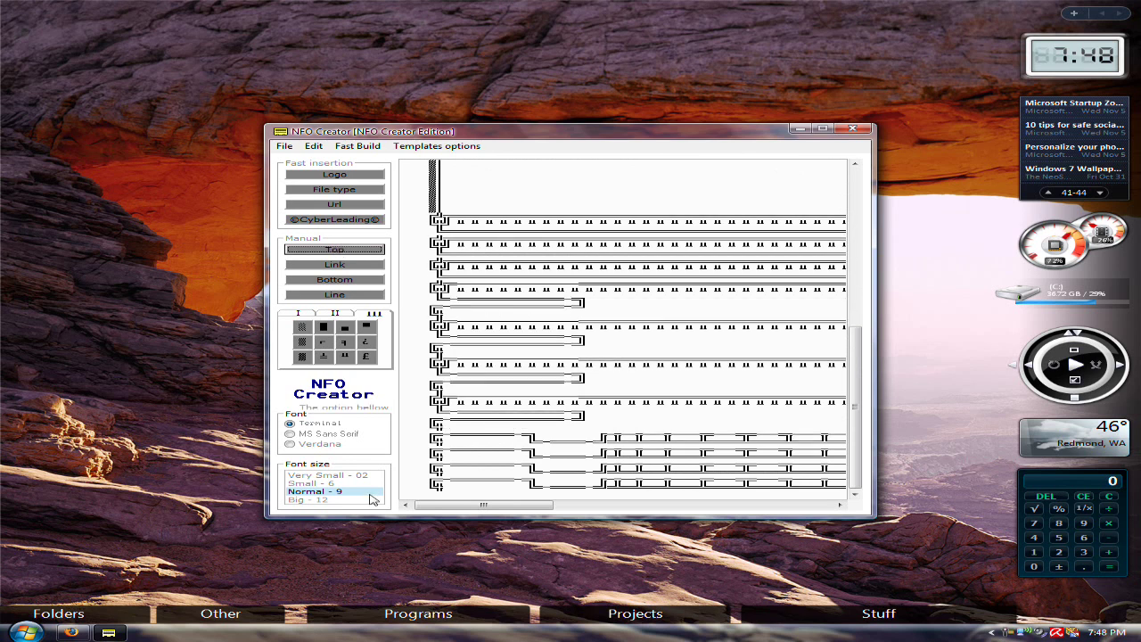
click(854, 129)
click(546, 344)
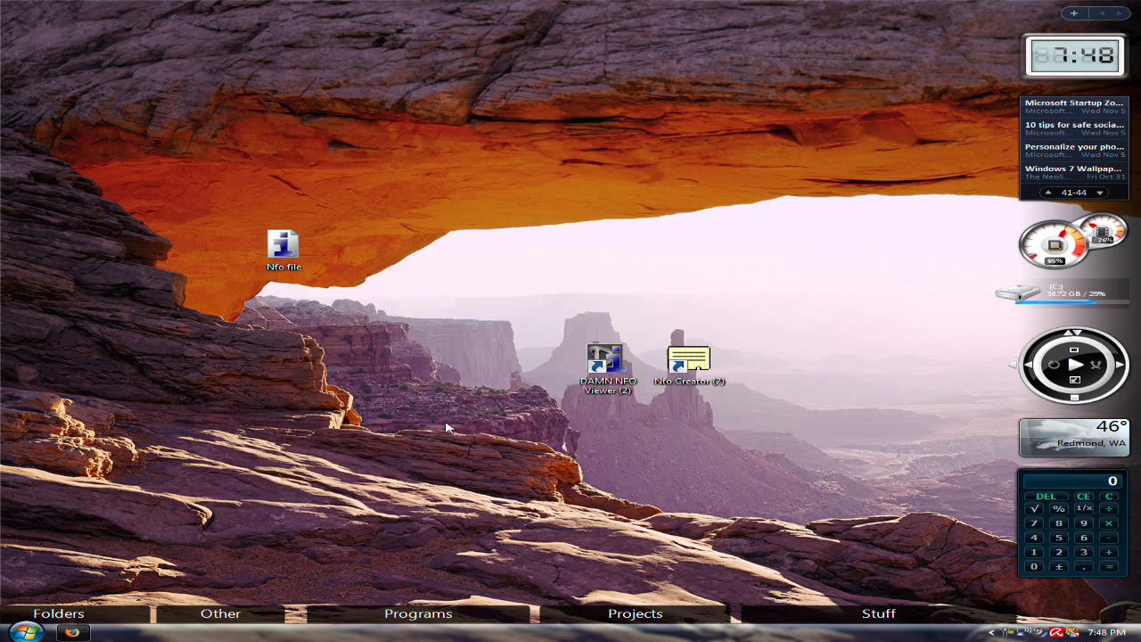
Replace the Firefox search query with 'DAMN infro viewer' and run the Google search
click(86, 634)
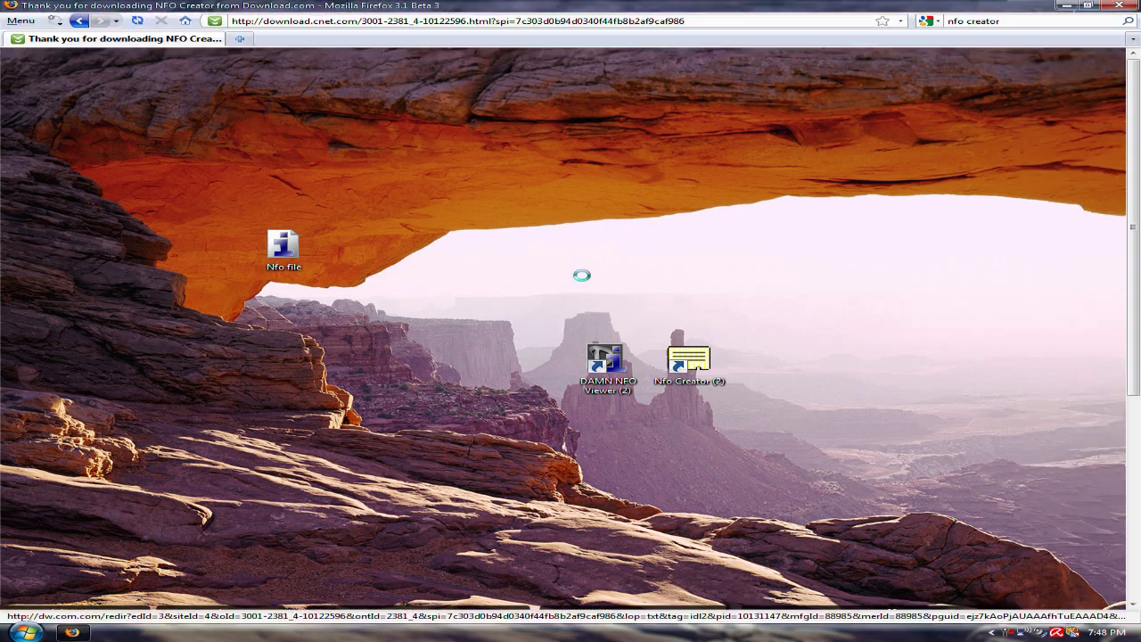
click(1032, 22)
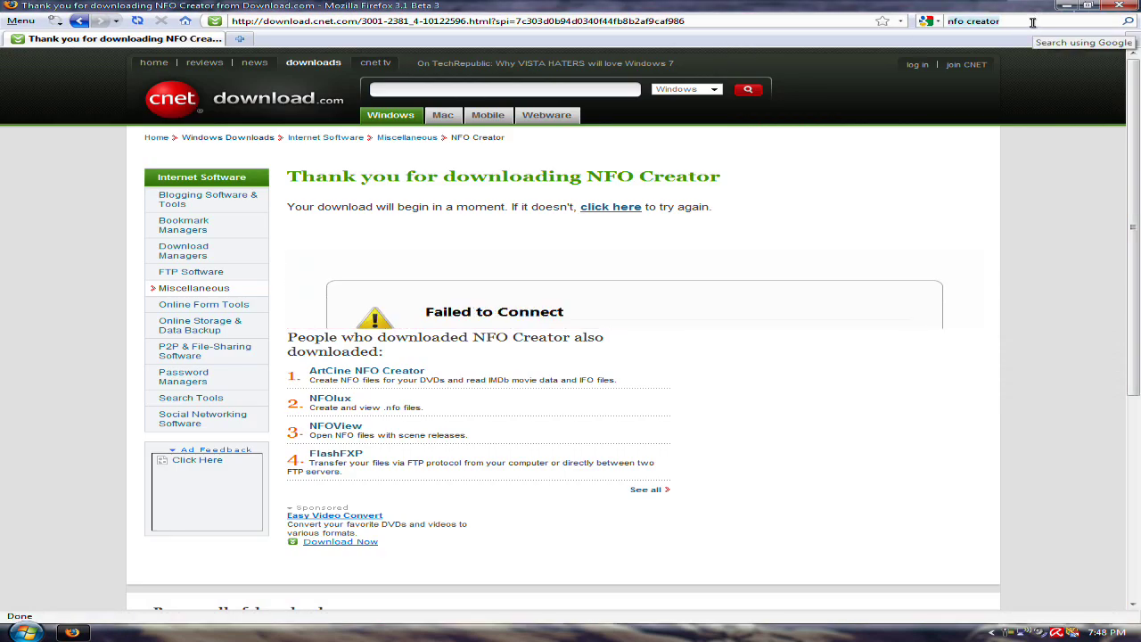
text(DAMN infro view)
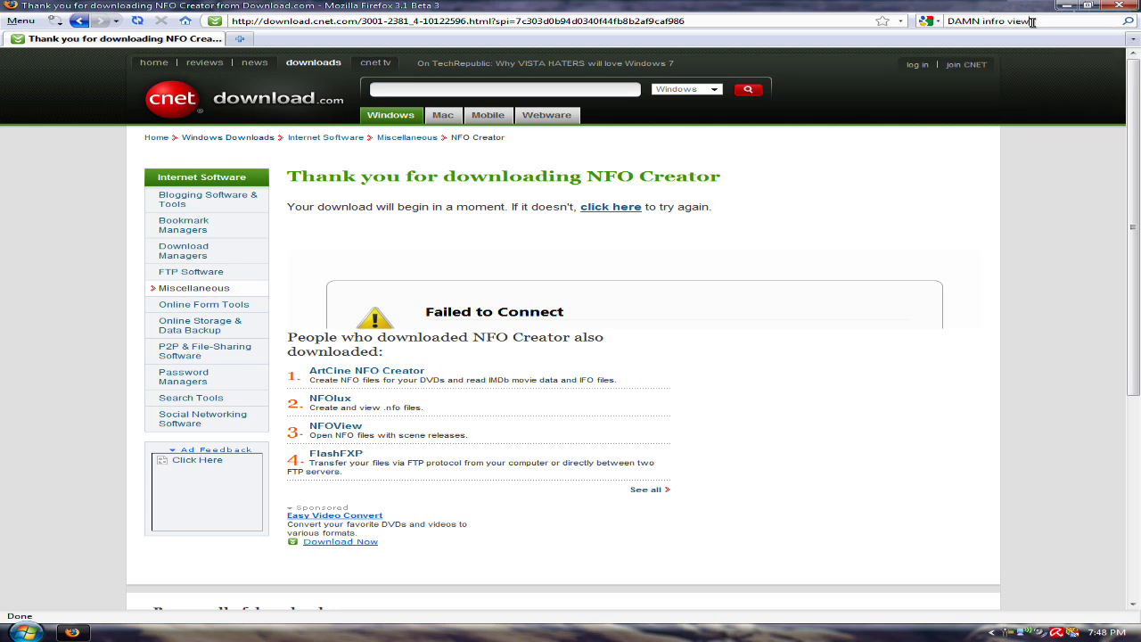
text(er)
key(Return)
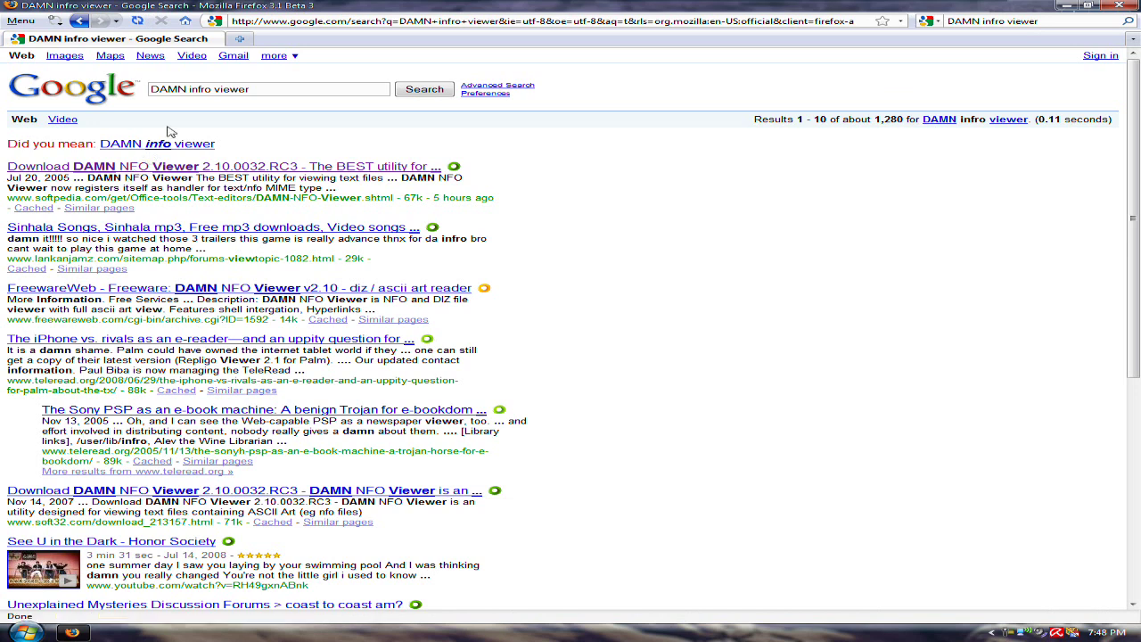
Use the corrected 'DAMN info viewer' search and reach the Softpedia DAMN NFO Viewer download page
click(195, 144)
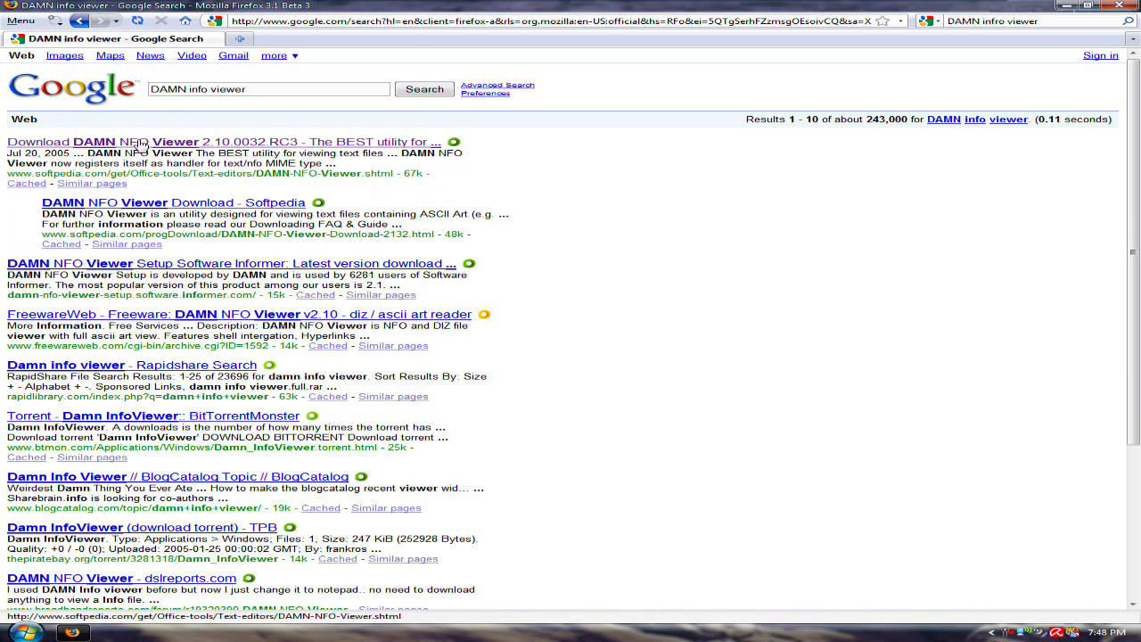
click(143, 143)
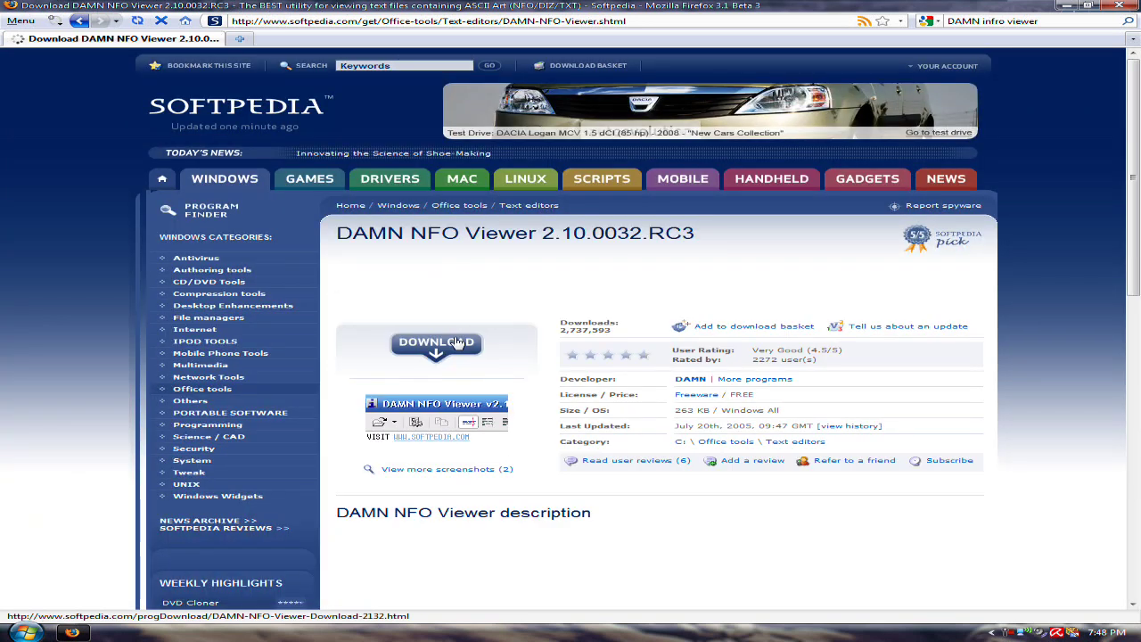
click(450, 346)
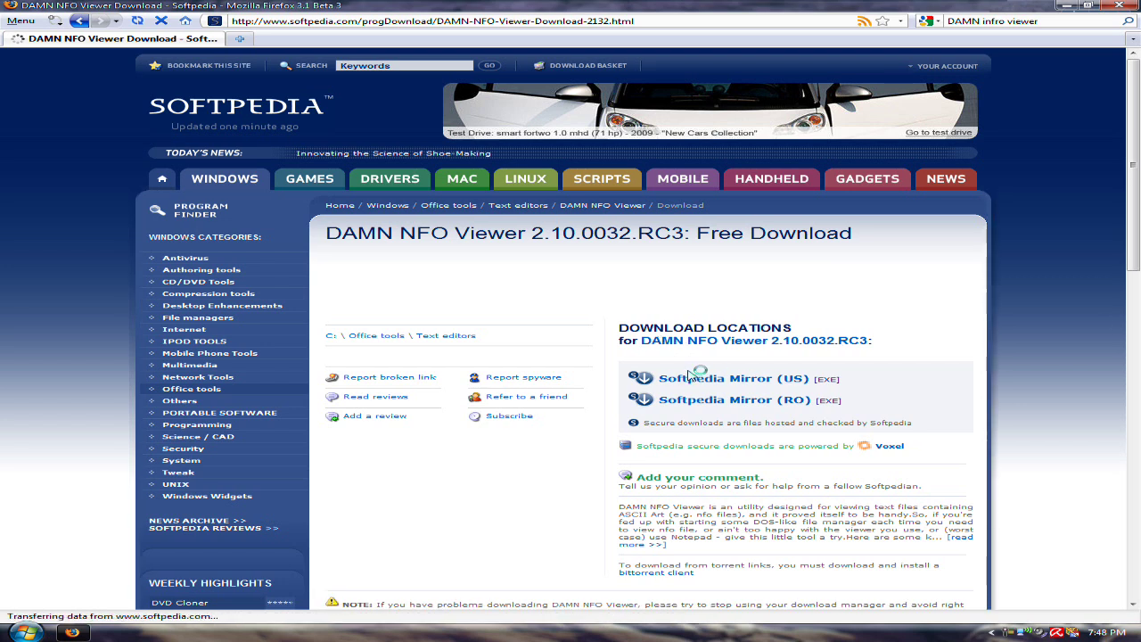
Save DAMN_NFO_Viewer_v2-10-0032-RC3.exe from Softpedia's US mirror and run the installer
click(673, 379)
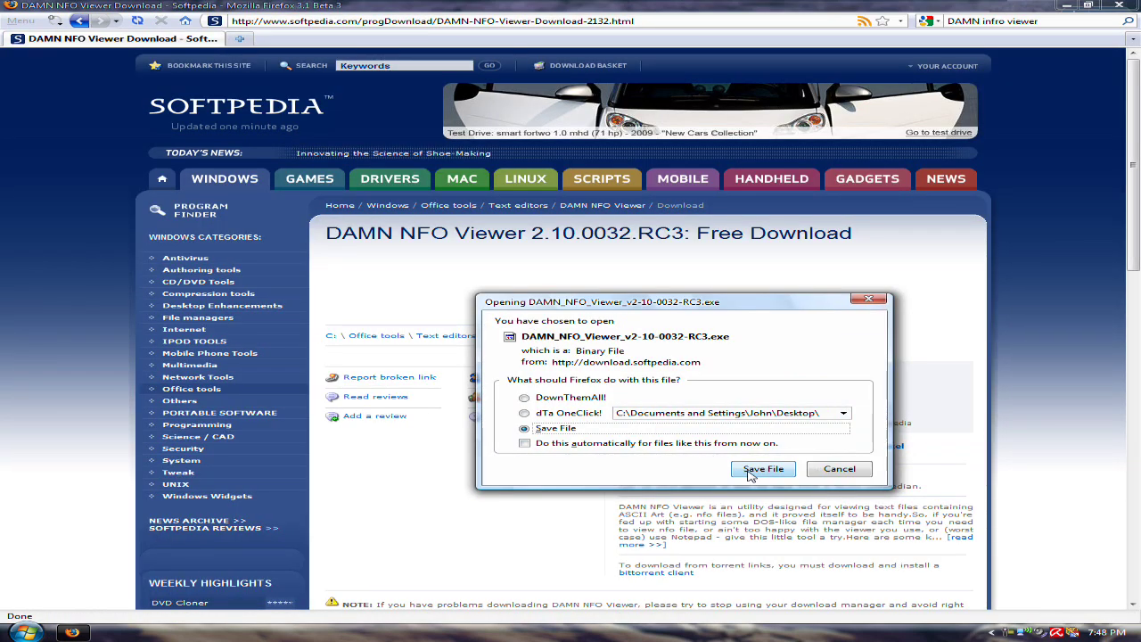
click(562, 414)
click(735, 474)
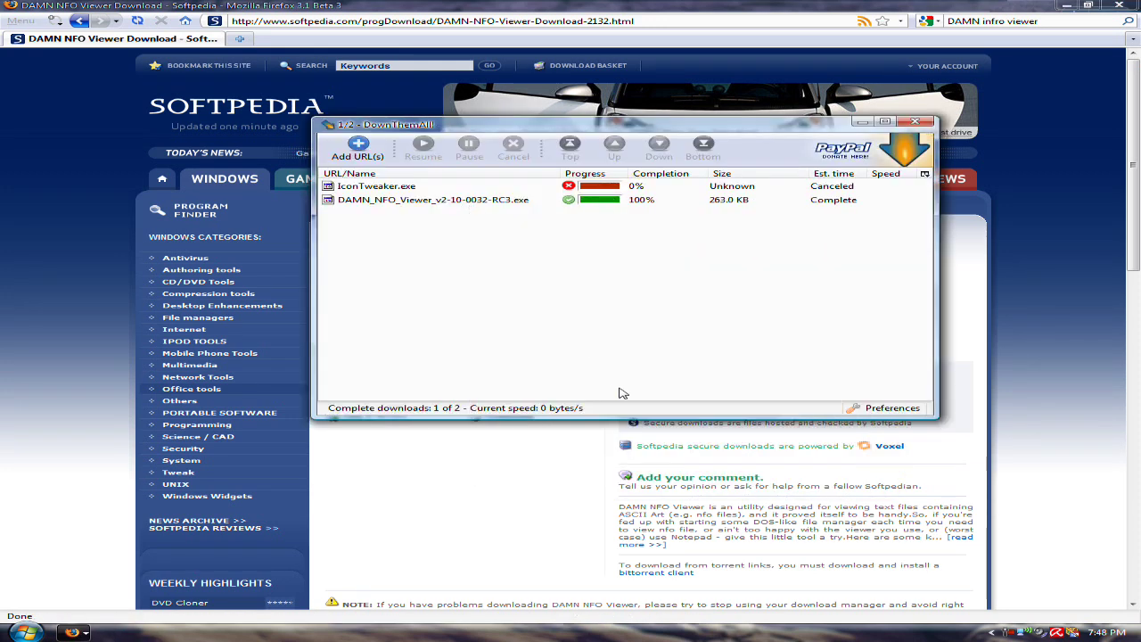
double_click(435, 200)
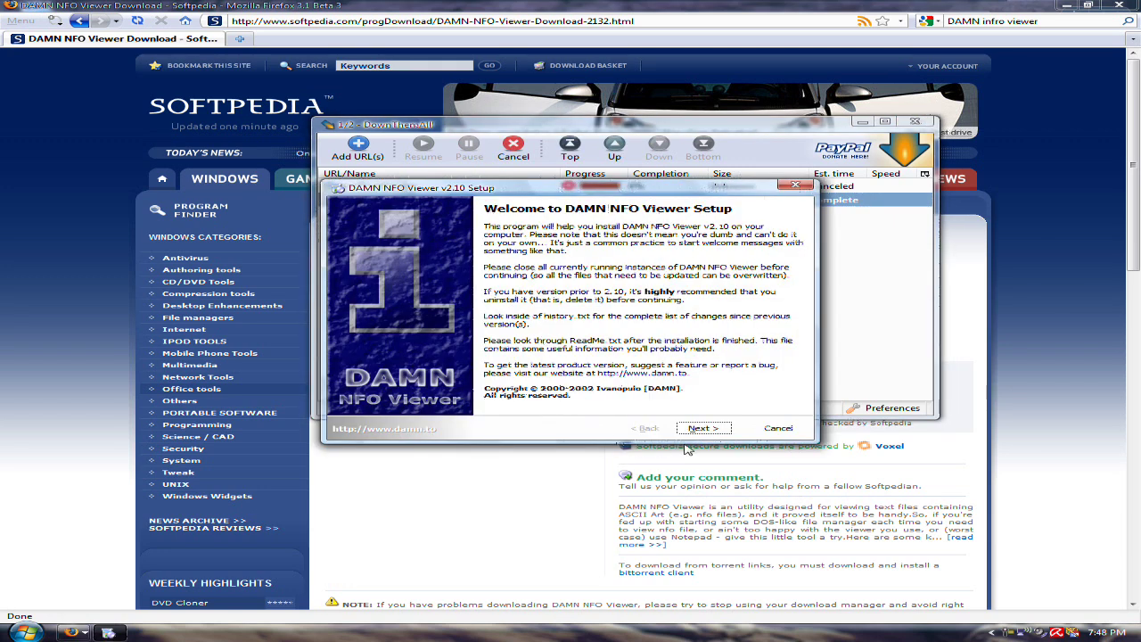
Accept the DAMN NFO Viewer v2.10 licence agreement in the setup wizard
click(703, 429)
click(547, 390)
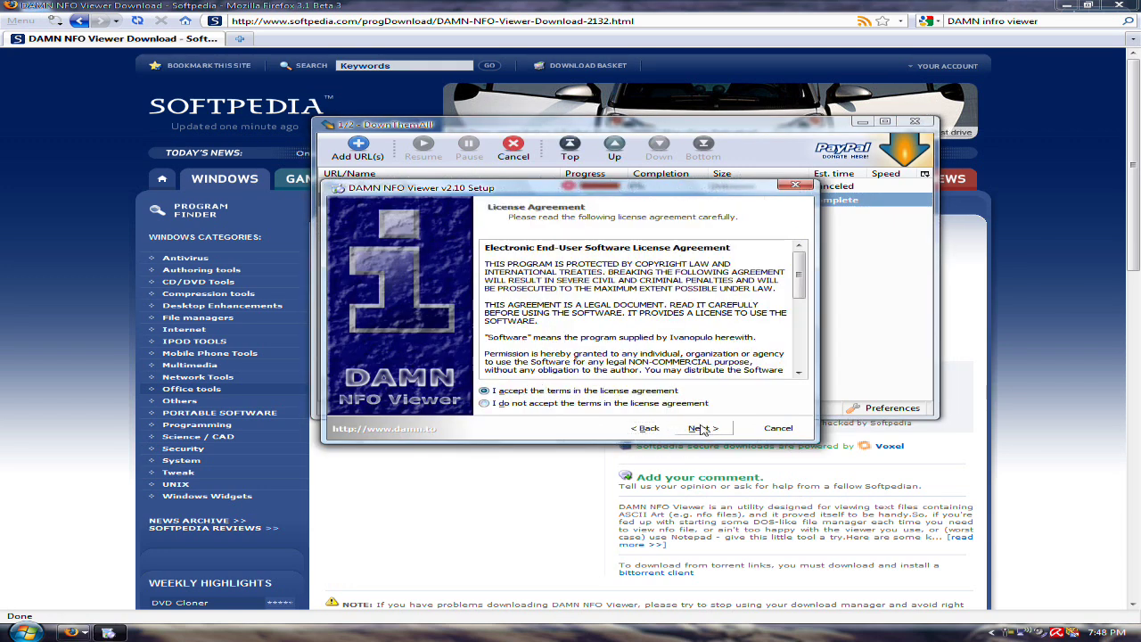
click(702, 429)
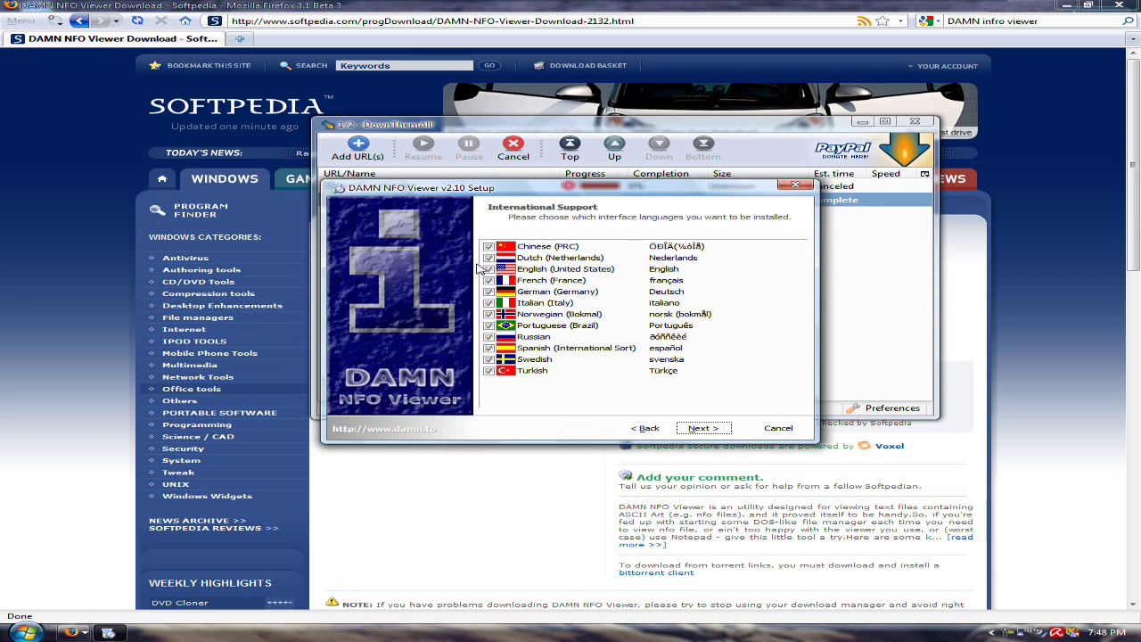
Install without the Russian and Turkish languages, then make it the default NFO viewer
click(489, 336)
click(492, 373)
click(702, 429)
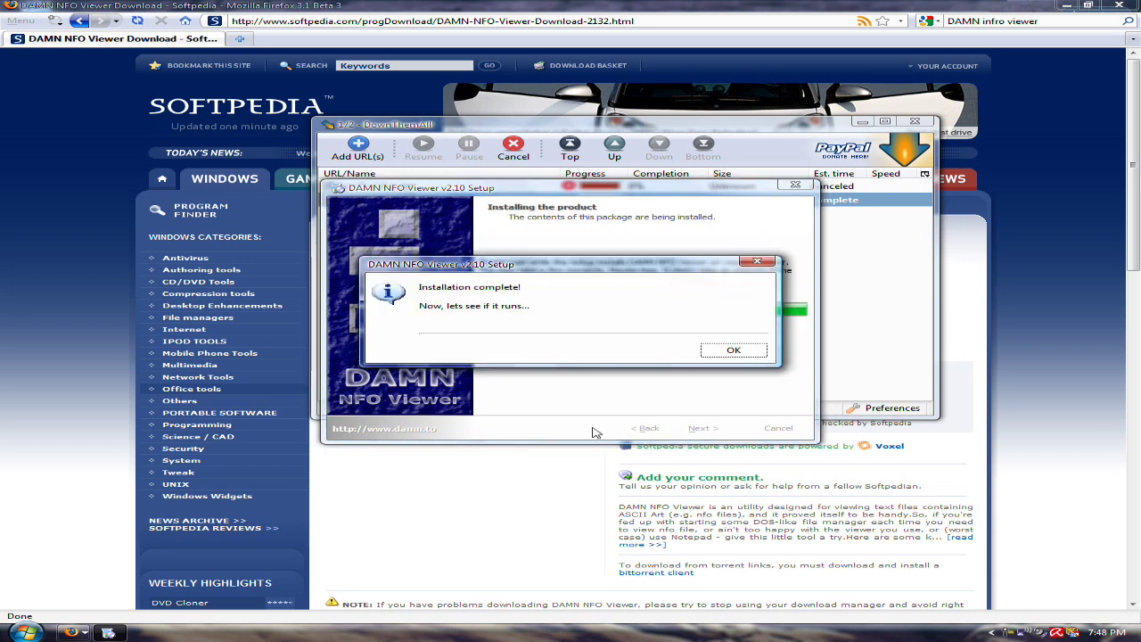
click(727, 350)
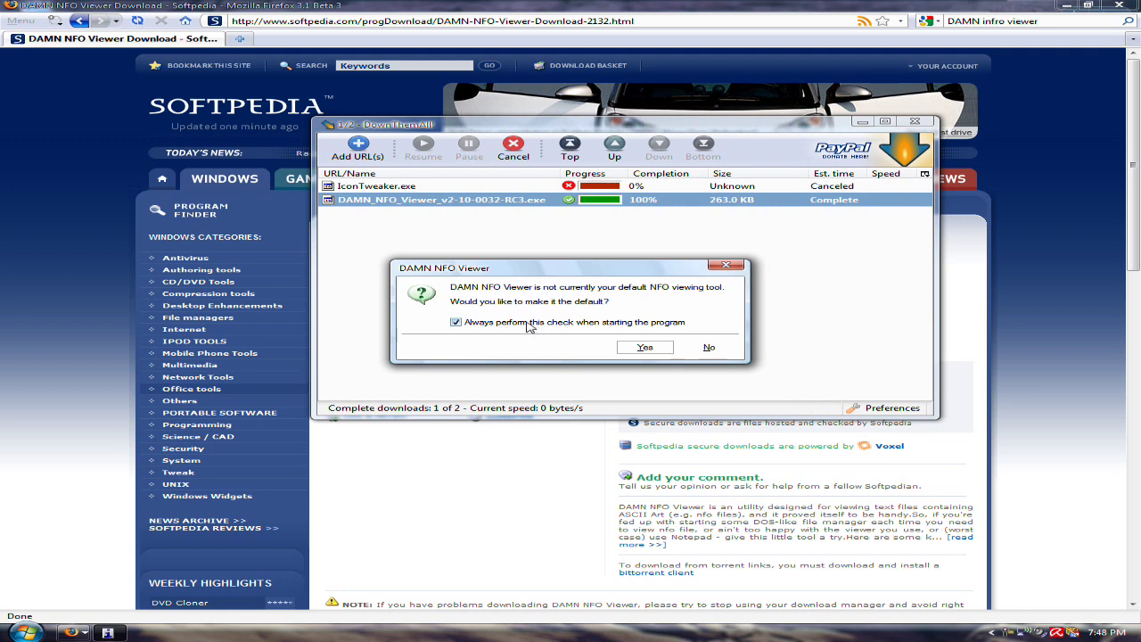
click(645, 347)
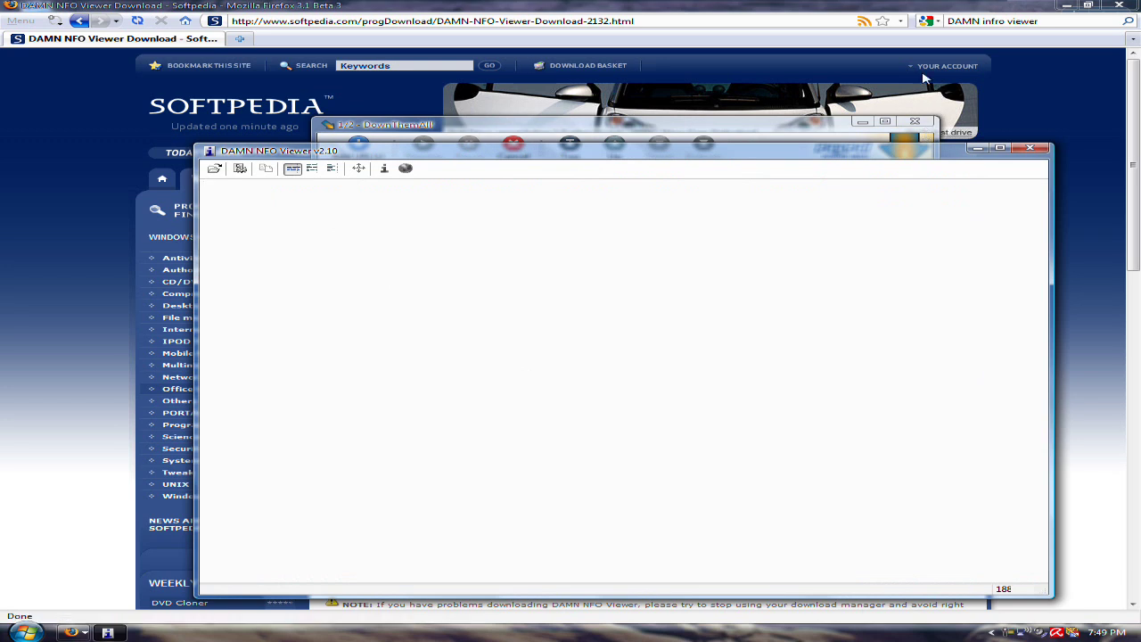
Close DownThemAll and Firefox, cancel the viewer's Open dialog, and close DAMN NFO Viewer
click(915, 121)
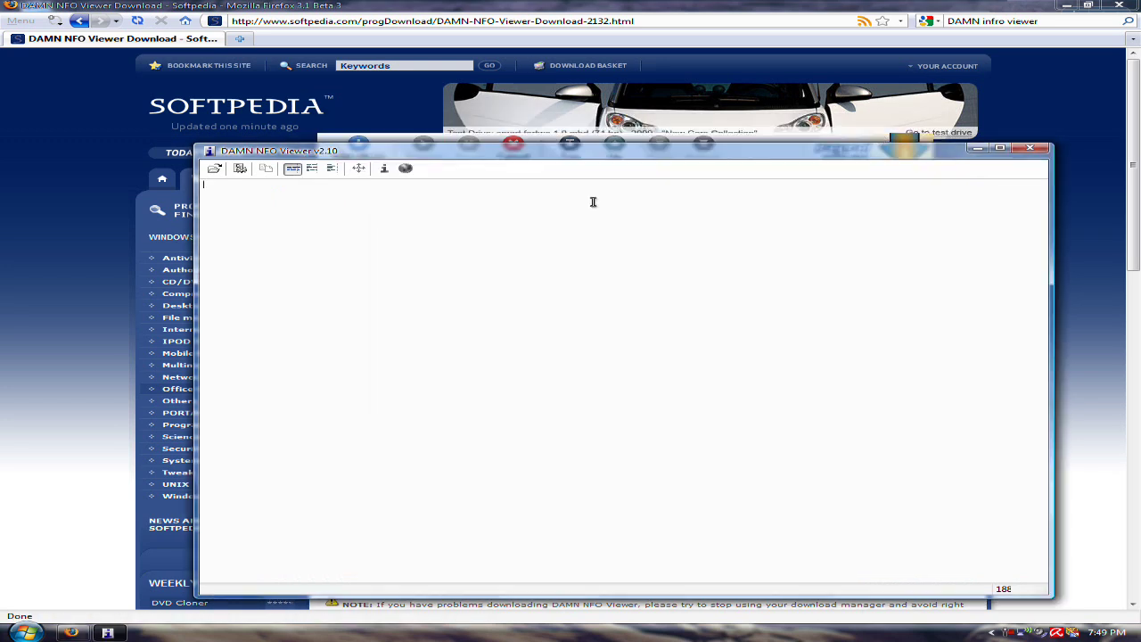
click(1119, 4)
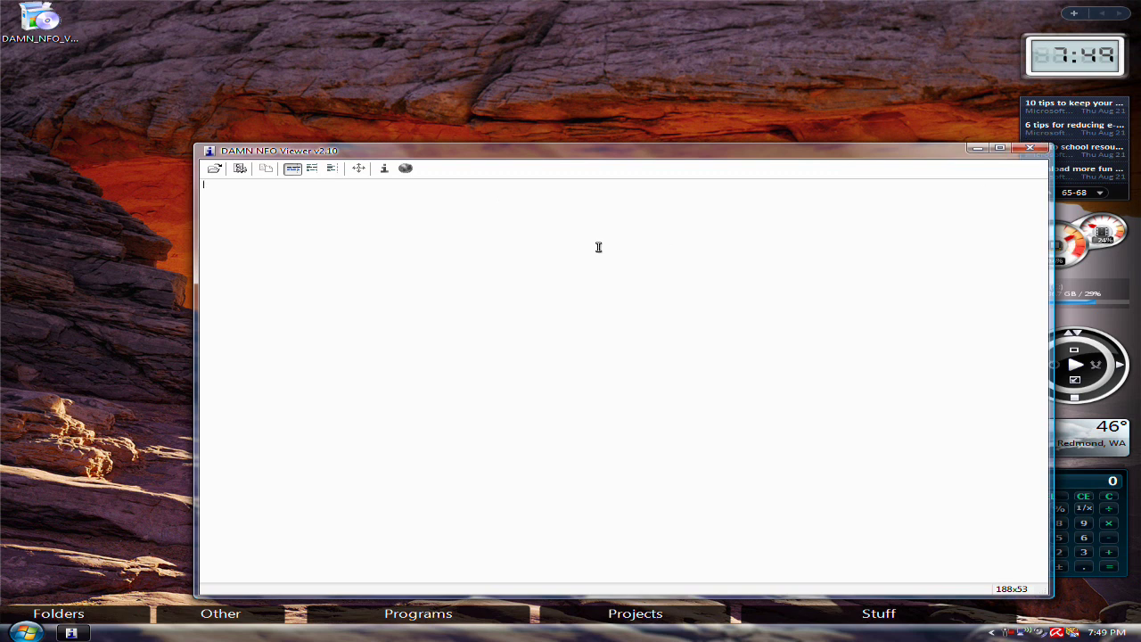
click(215, 168)
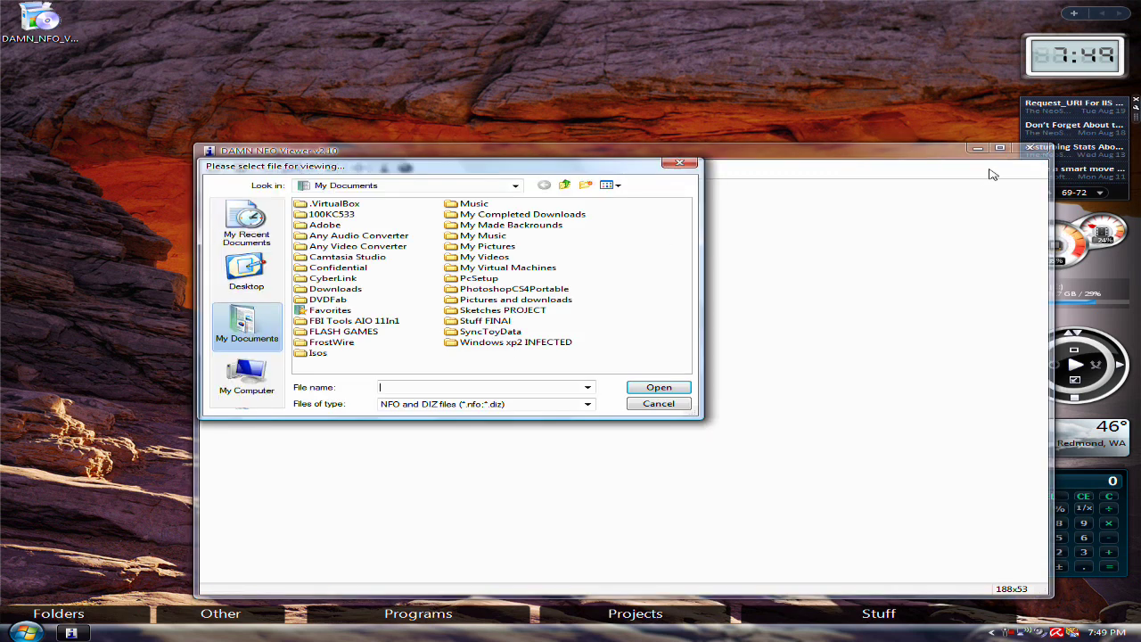
click(672, 160)
click(1032, 149)
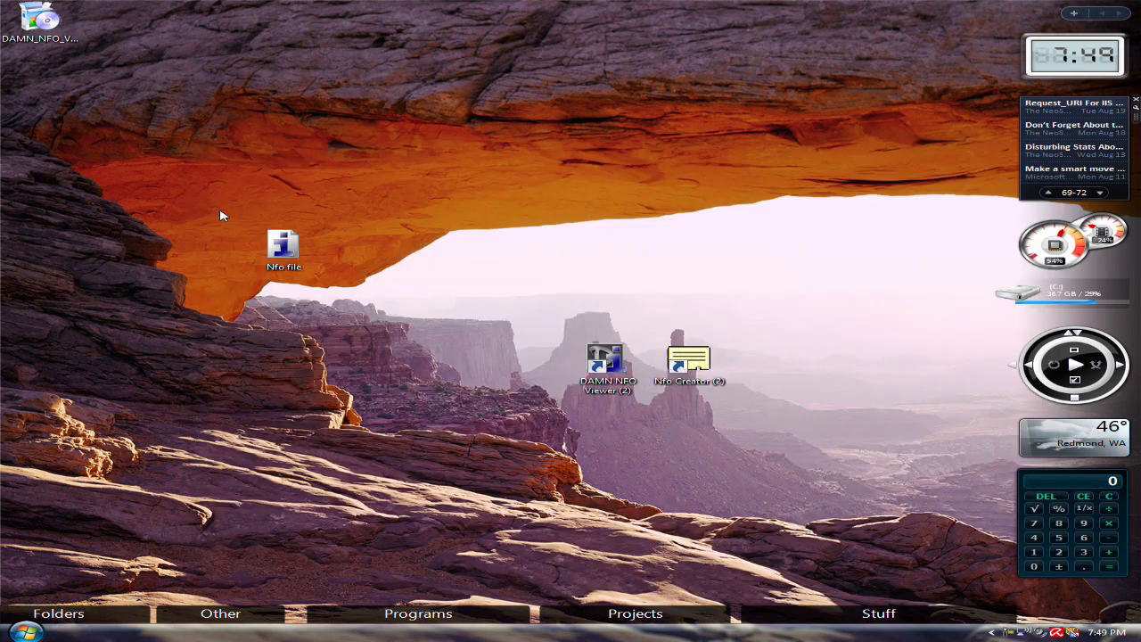
Open the desktop 'Nfo file' in DAMN NFO Viewer, selecting and then deselecting its text
double_click(283, 248)
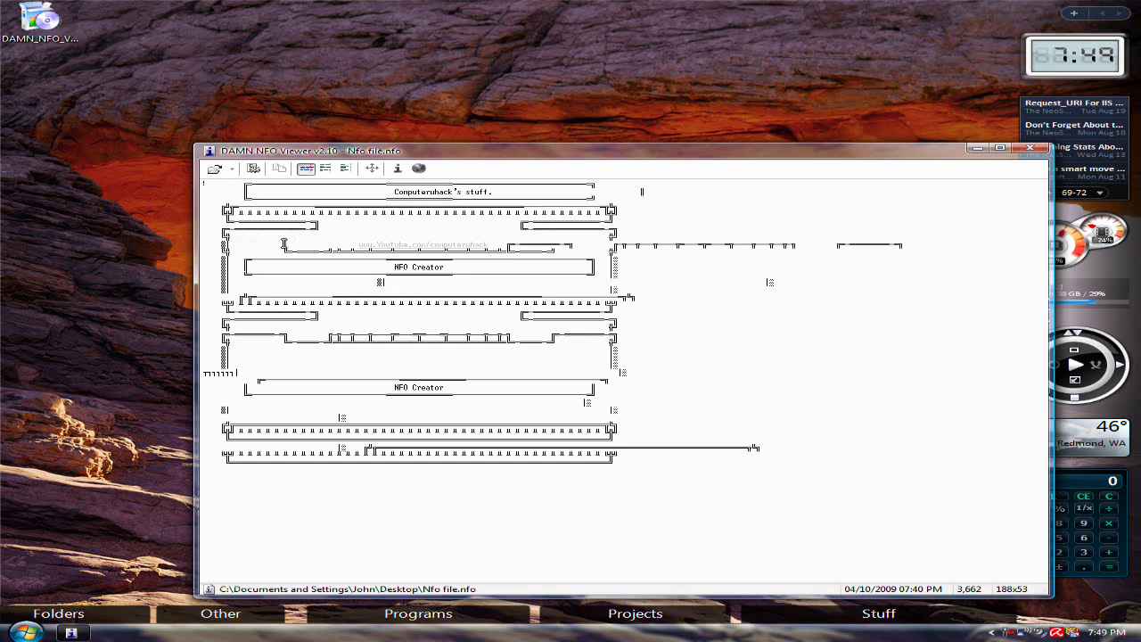
drag(258, 187, 862, 471)
click(279, 168)
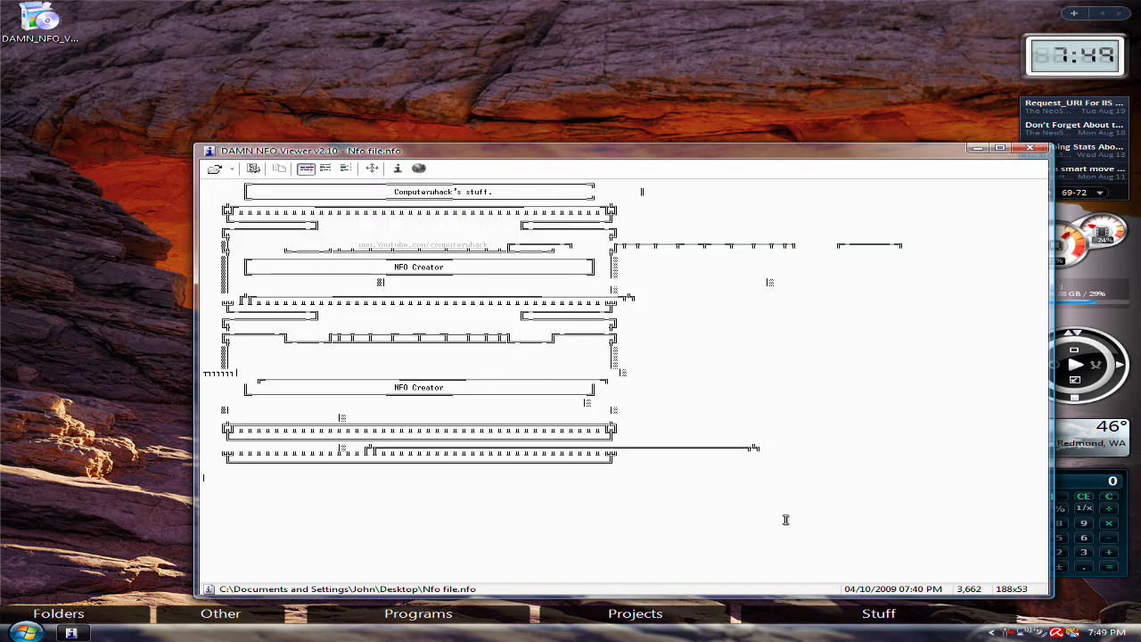